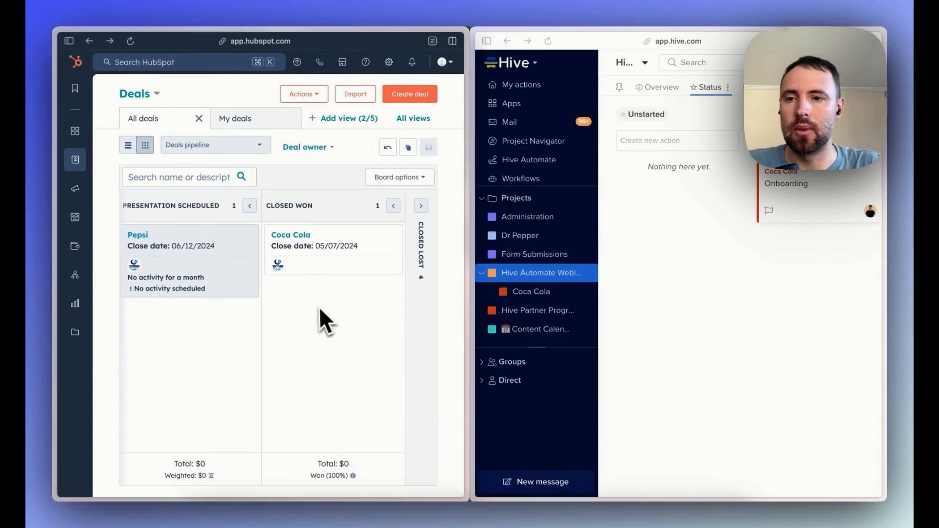
Examine the Pepsi deal's details in HubSpot, and the Coca Cola project and Hive Automate Webinar board in Hive, widening the Hive window temporarily.
left_click(212, 267)
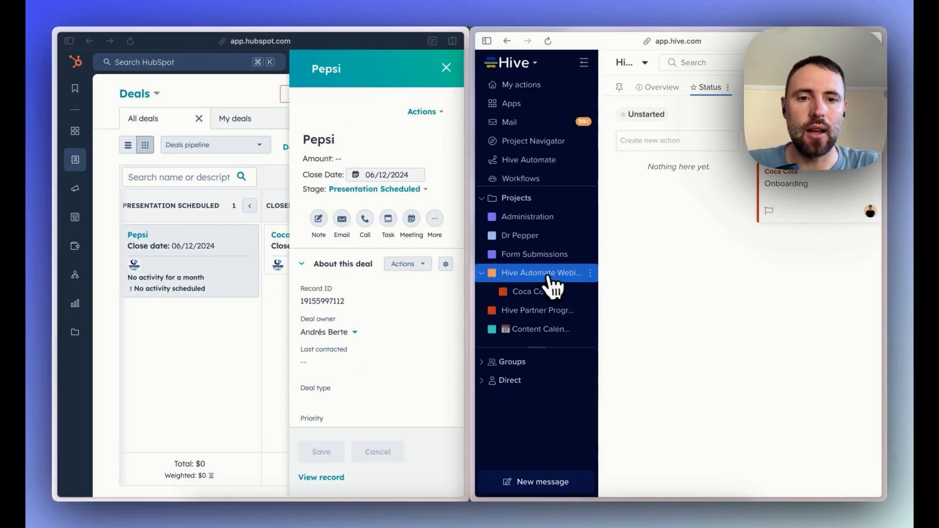
left_click(545, 293)
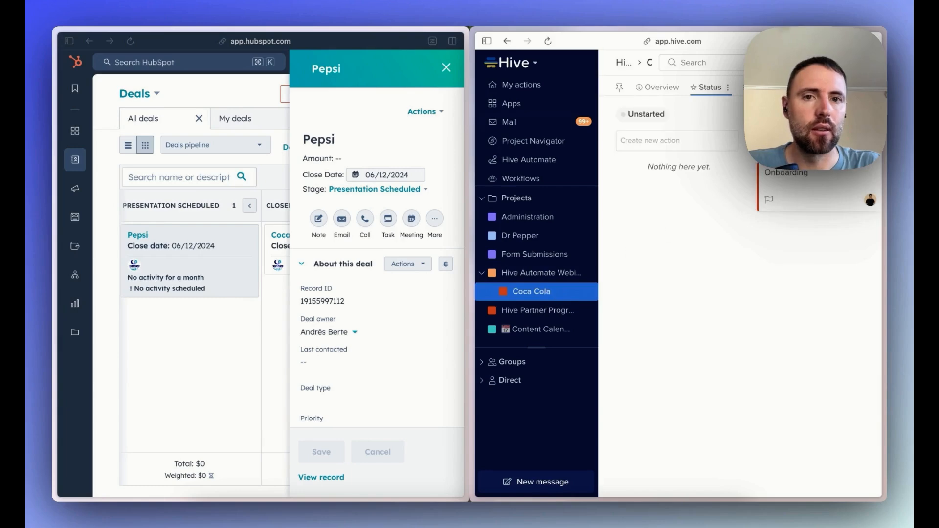
left_click_drag(471, 237, 151, 260)
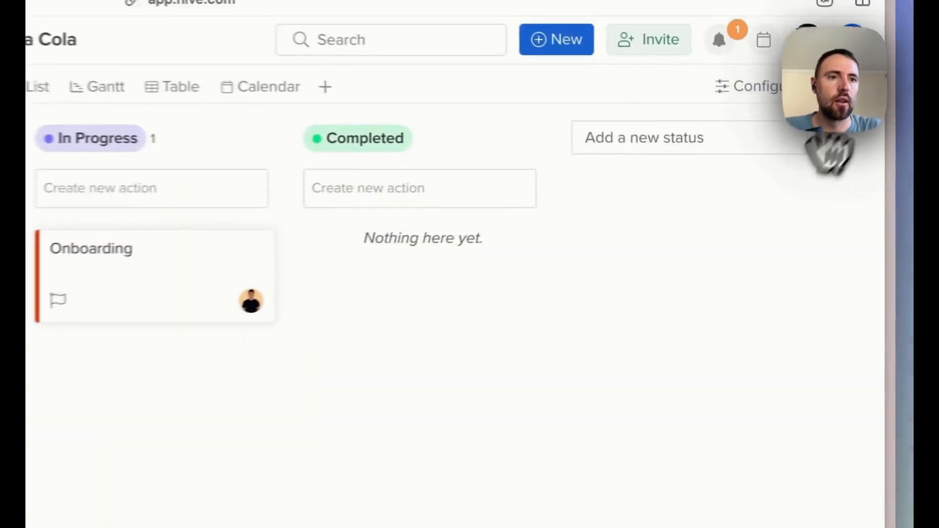
left_click(867, 87)
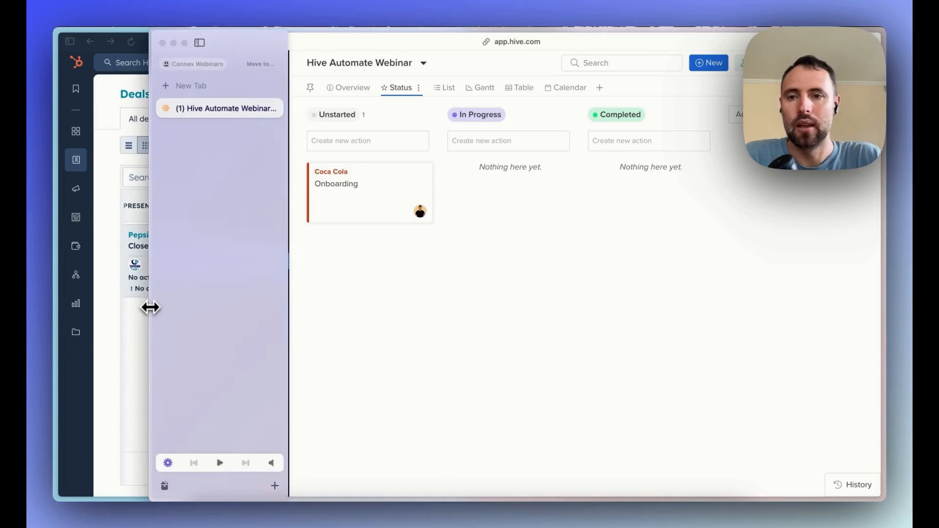
left_click_drag(151, 308, 476, 301)
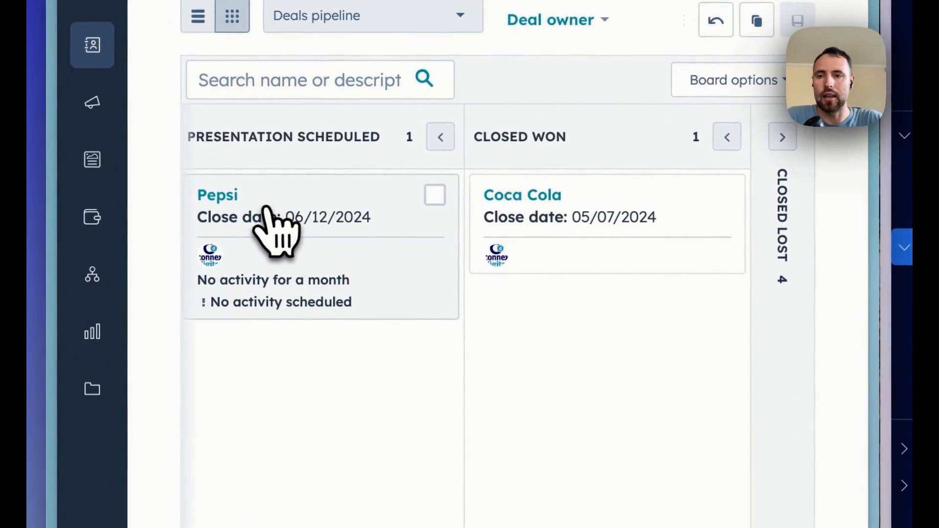
Move the Pepsi deal from Presentation Scheduled to Closed Won on the HubSpot deals board.
left_click_drag(169, 240, 205, 262)
left_click_drag(332, 251, 573, 353)
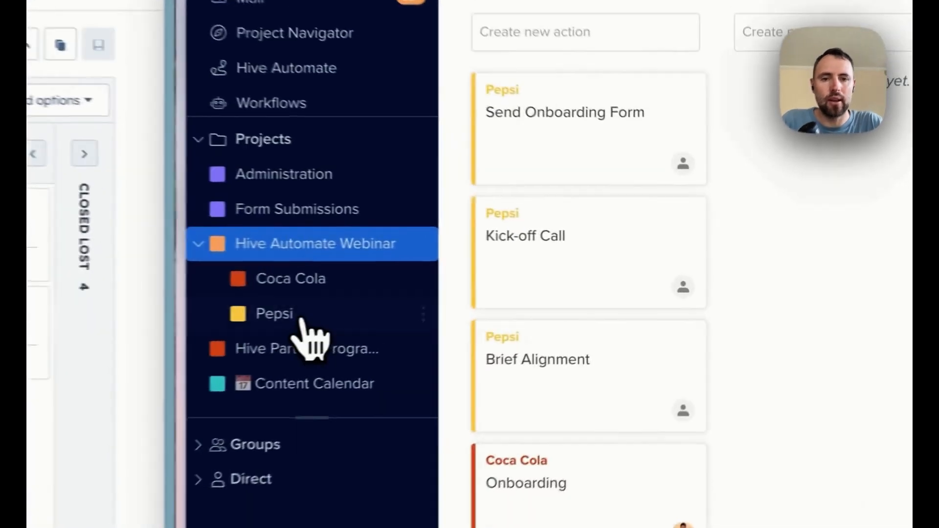
Open the Pepsi project under Hive Automate Webinar in Hive and widen the Hive window across the screen to examine its actions.
left_click(555, 291)
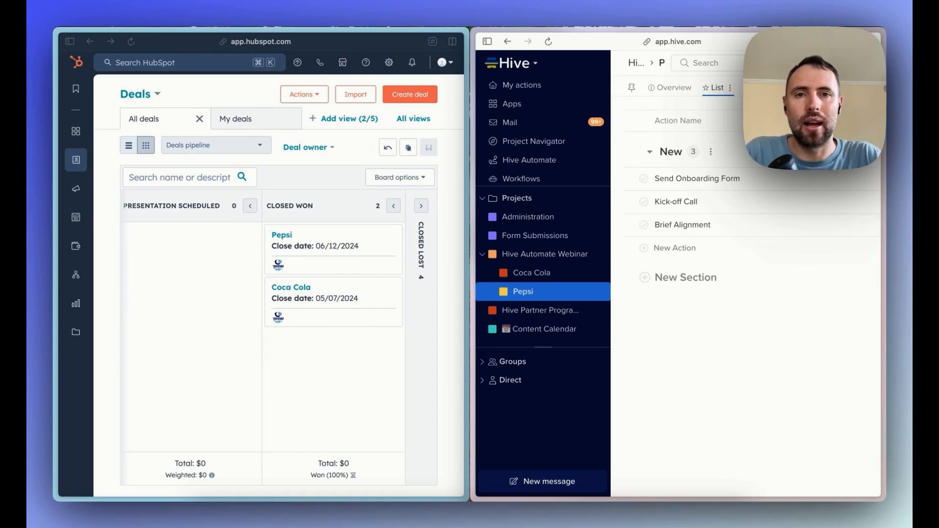
mouse_move(477, 63)
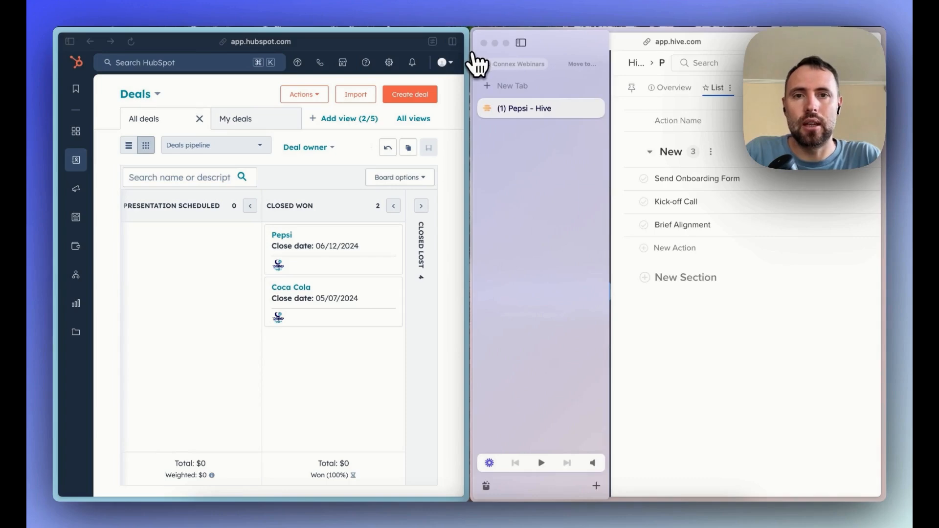
left_click_drag(472, 58, 58, 67)
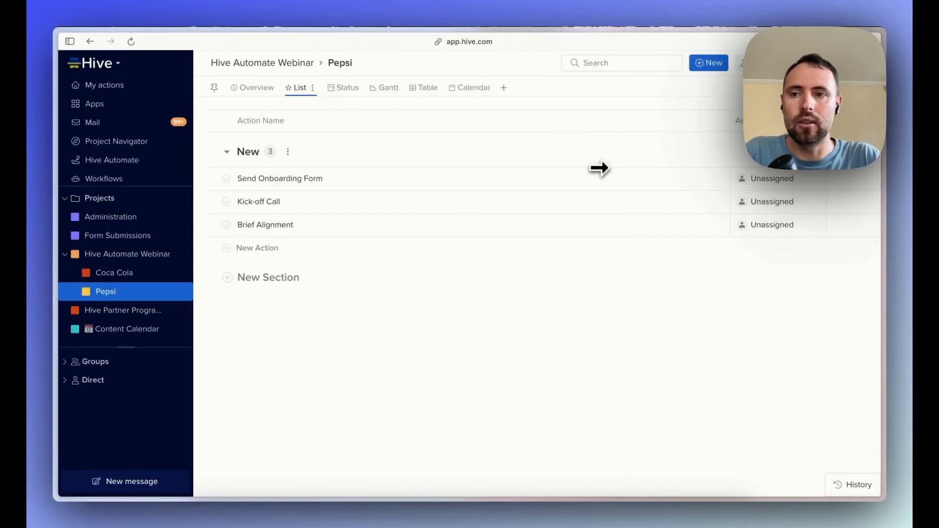
Search Hive's App Library for "aut" and open Hive Automate.
left_click(120, 105)
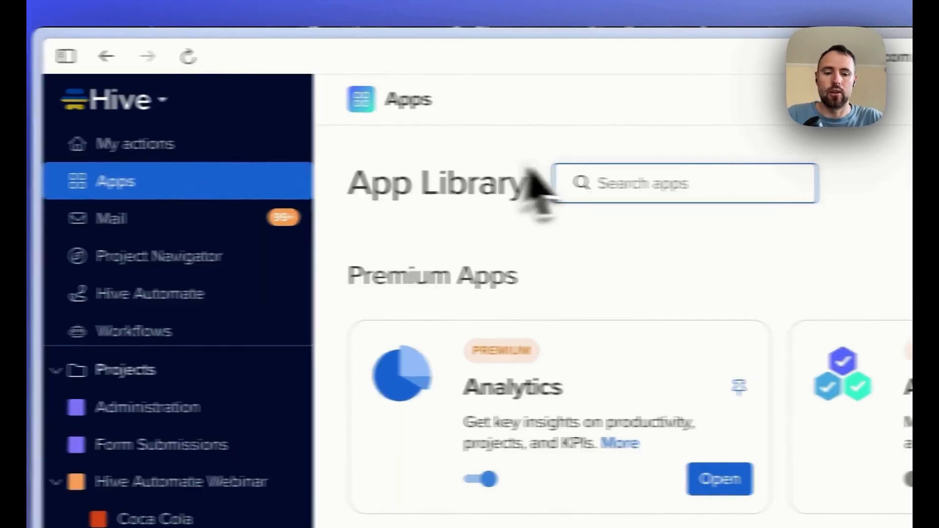
type("aut")
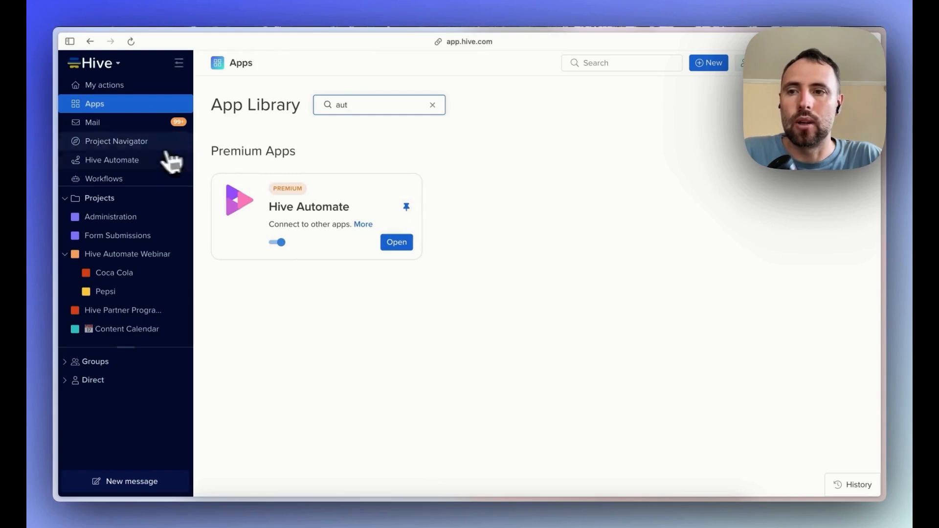
left_click(108, 165)
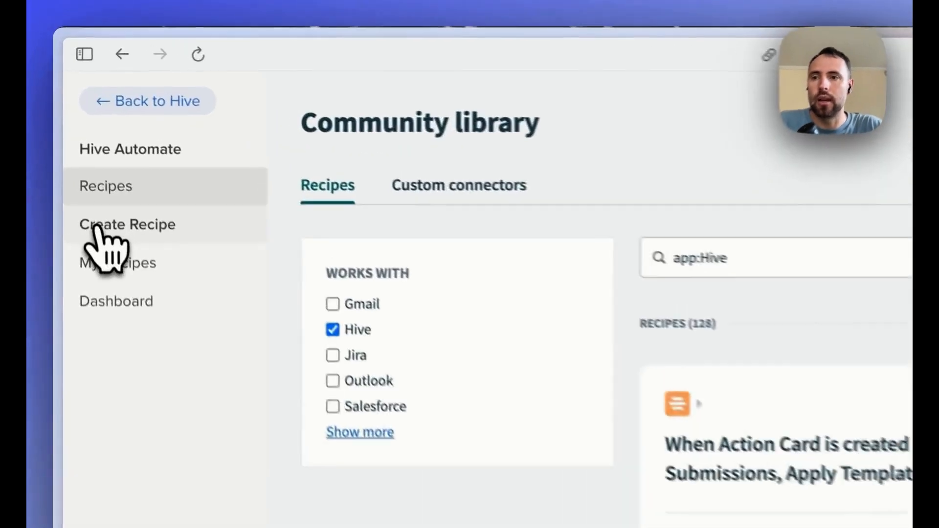
Create a recipe named "New Project Won" in the Test location, starting from an app trigger, and begin building it.
left_click(83, 133)
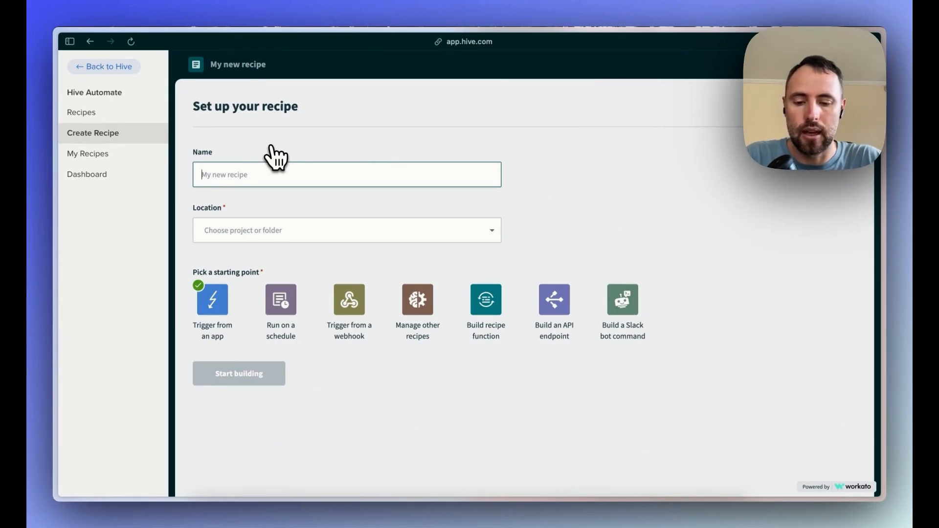
type("N")
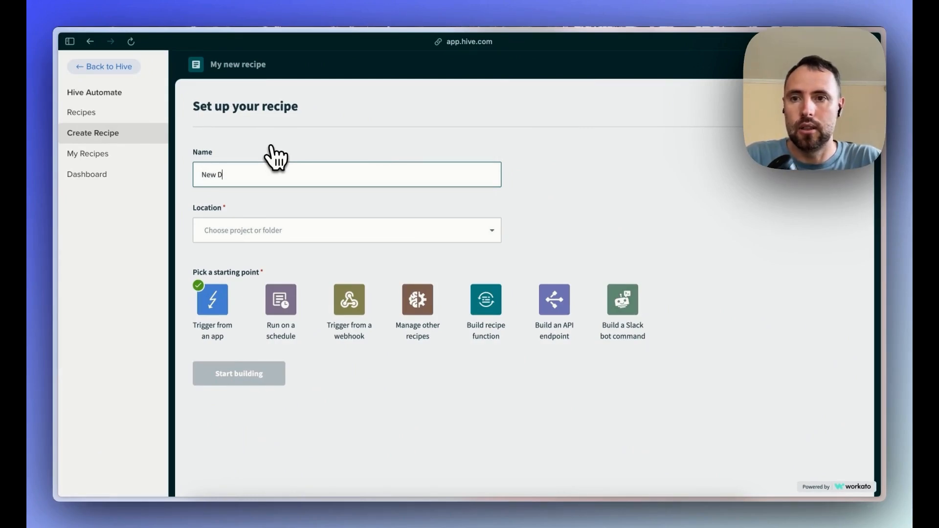
type("ew Project")
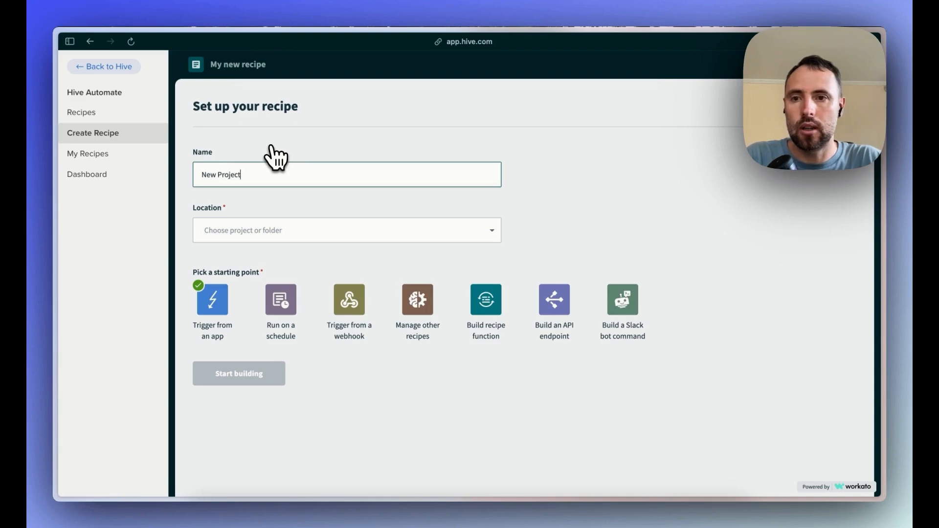
type(" Won")
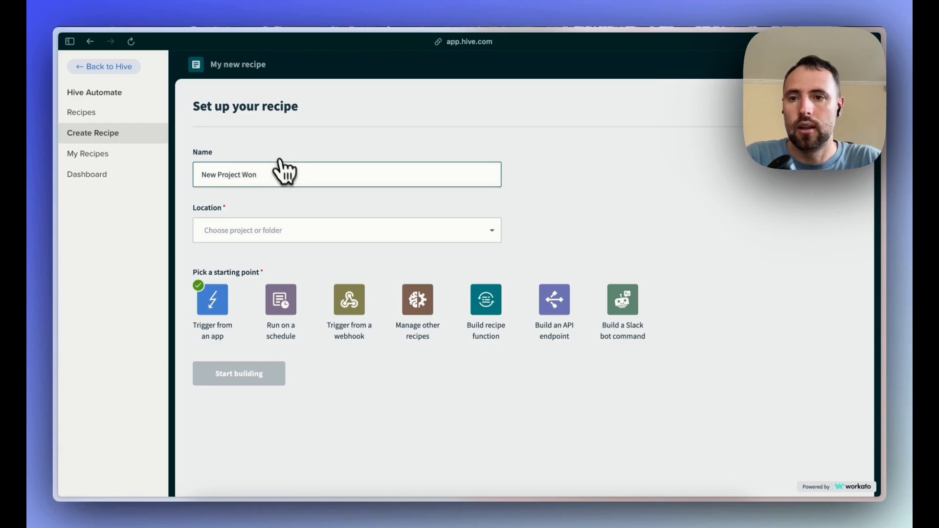
left_click(277, 232)
left_click(267, 362)
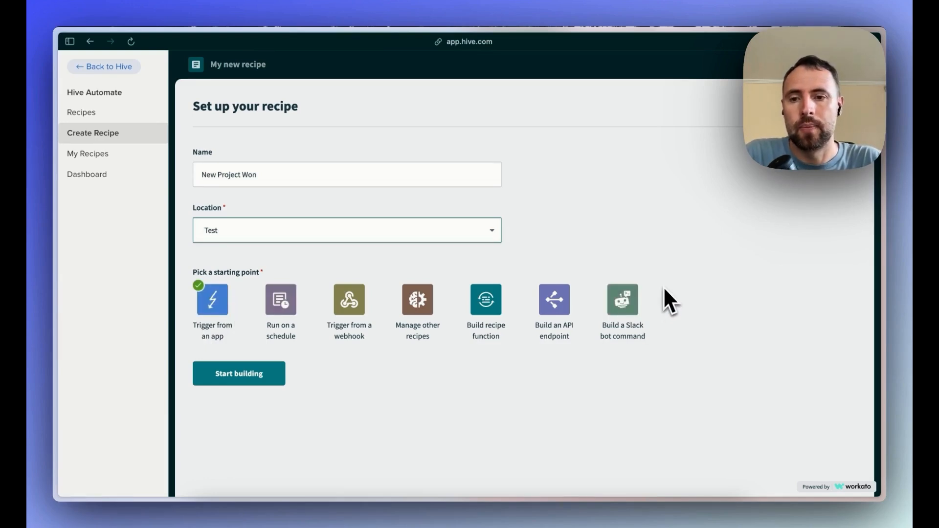
left_click(242, 374)
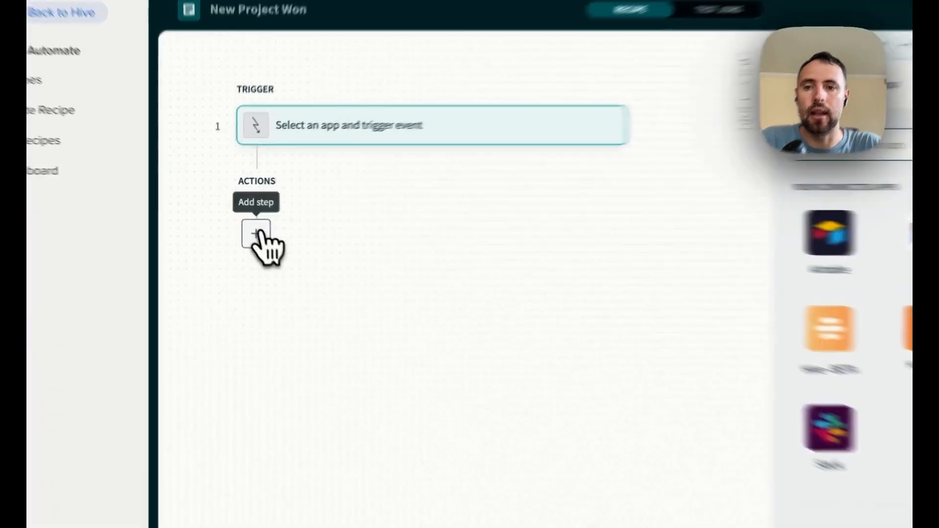
Add an empty app action step below the recipe's trigger.
left_click(241, 216)
left_click(282, 304)
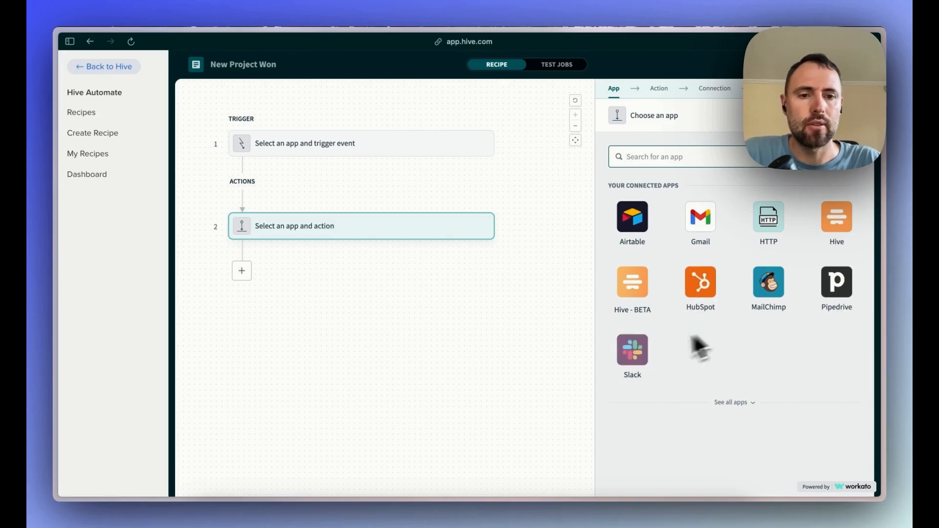
Search the available apps for the action step with "sales" and "outl", clearing the search each time.
type("sales")
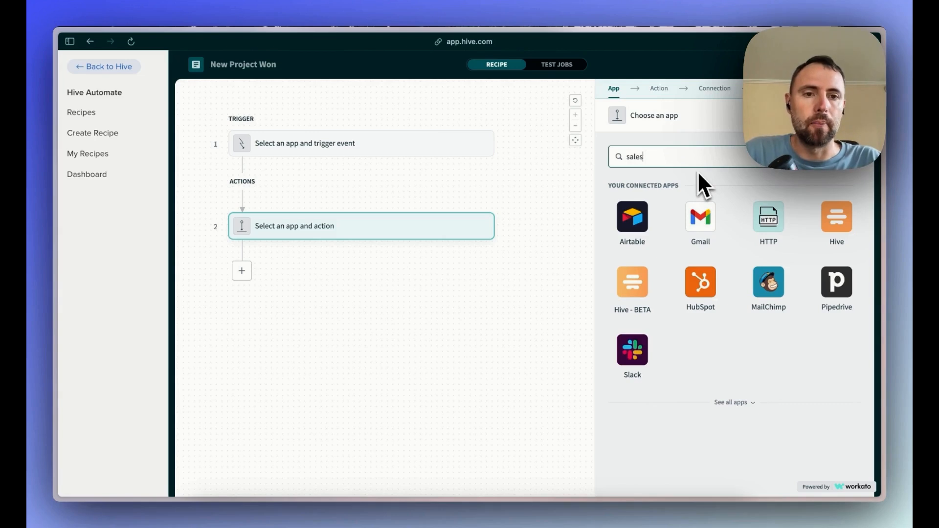
key("BackSpace")
key("BackSpace")
key("BackSpace")
key("BackSpace")
key("BackSpace")
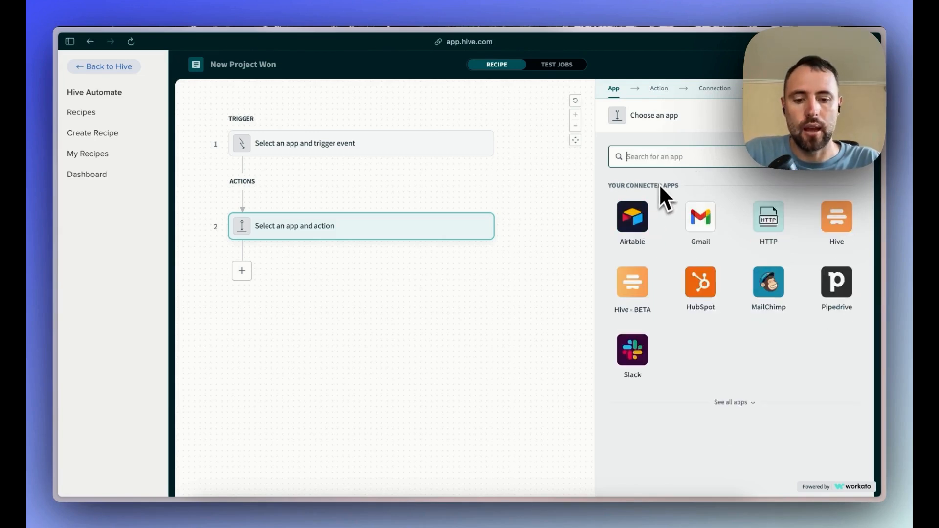
type("outl")
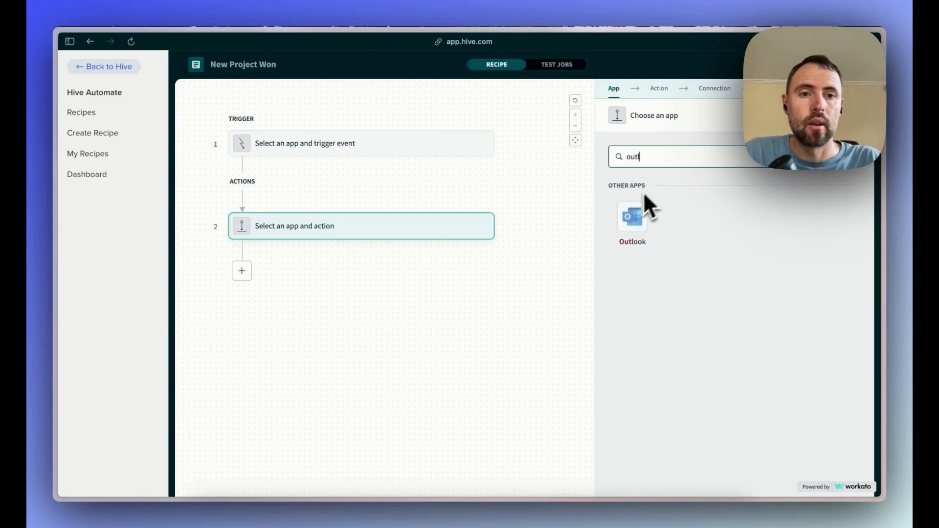
key("BackSpace")
key("BackSpace")
key("BackSpace")
key("BackSpace")
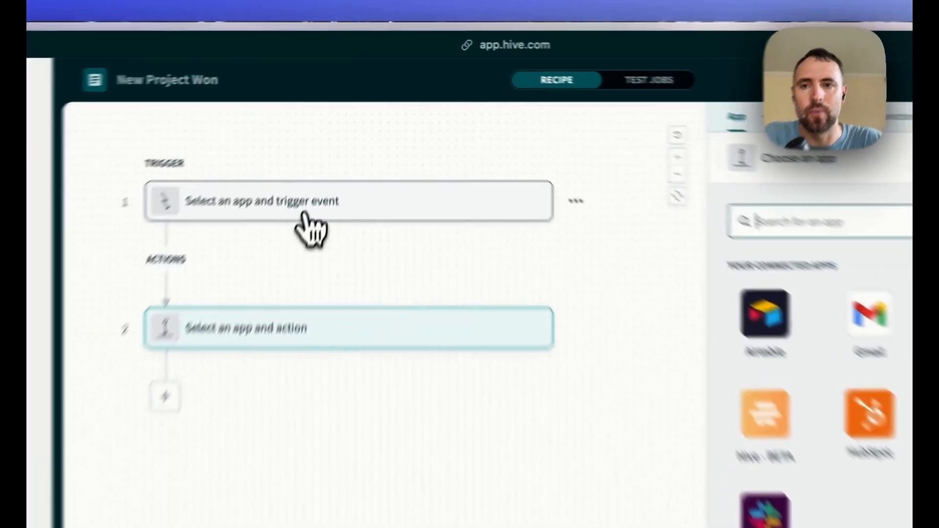
Set the recipe's trigger to HubSpot's New/updated record event, using the My HubSpot account connection.
left_click(334, 157)
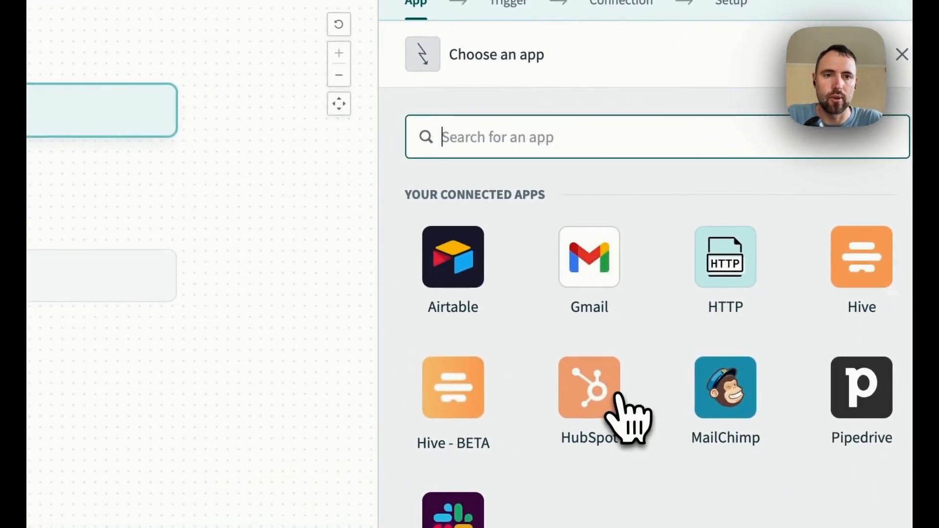
left_click(728, 454)
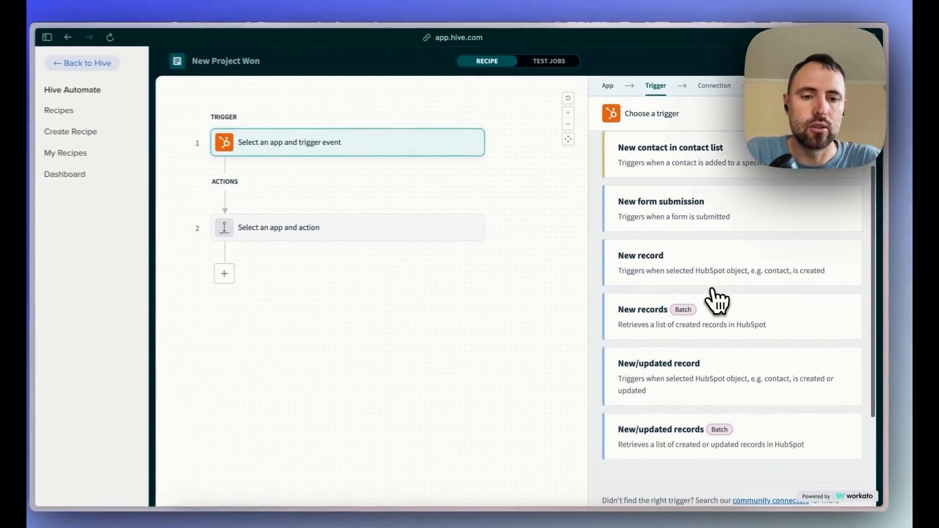
scroll(621, 401, "down", 3)
left_click(716, 296)
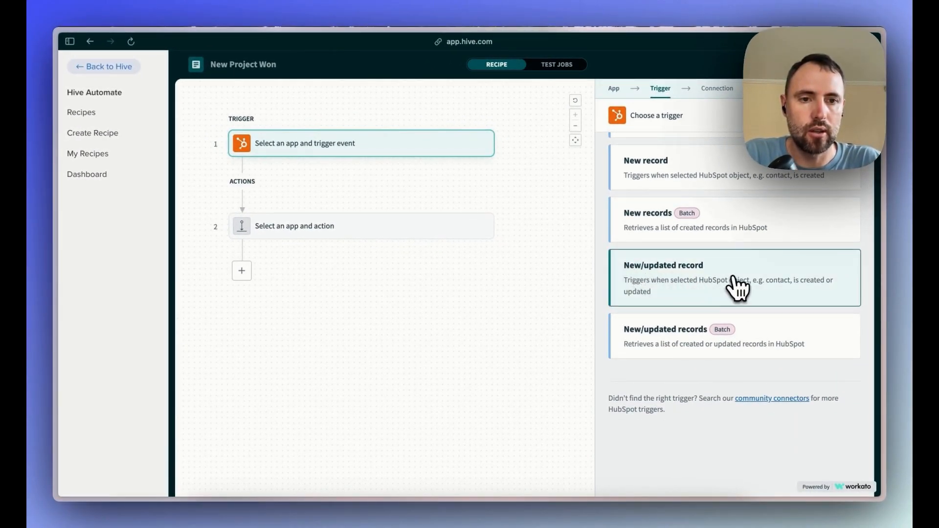
scroll(733, 277, "up", 1)
left_click(733, 278)
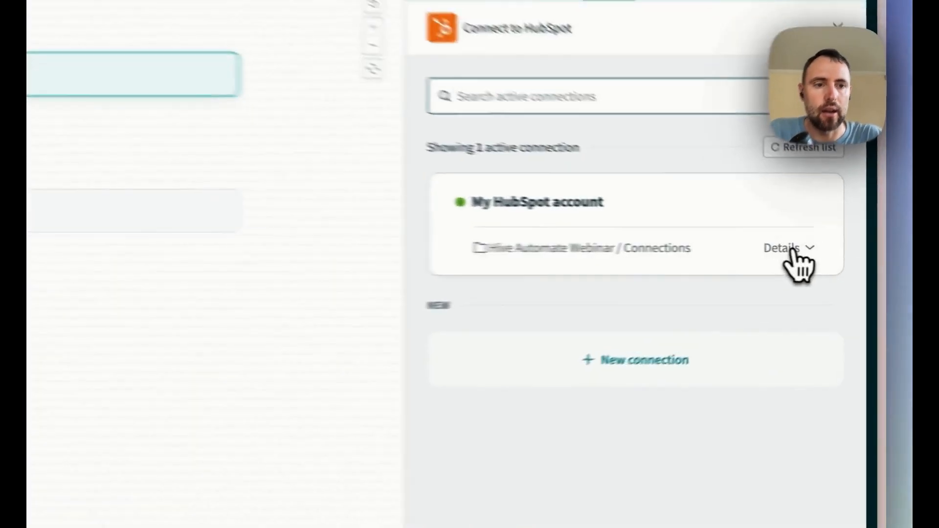
left_click(830, 249)
left_click(767, 225)
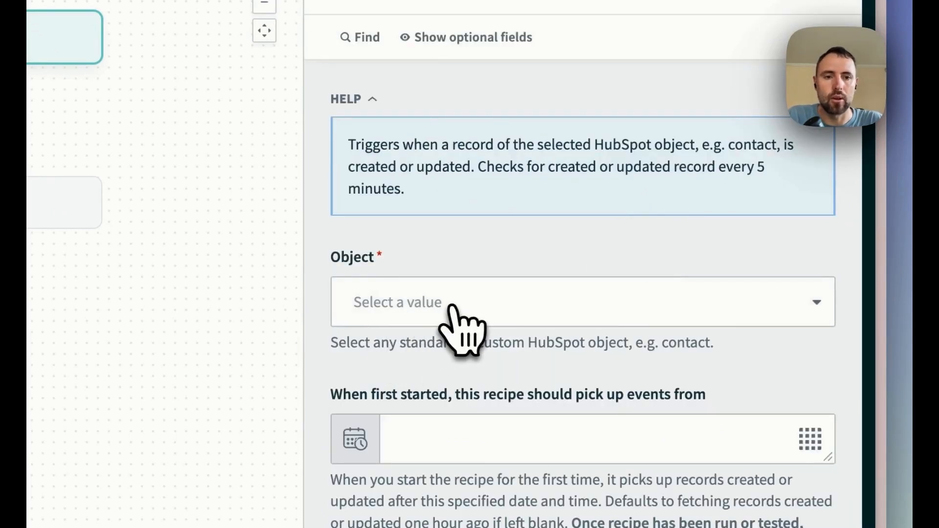
Set the HubSpot trigger's object to Deal and enable its trigger condition.
left_click(452, 307)
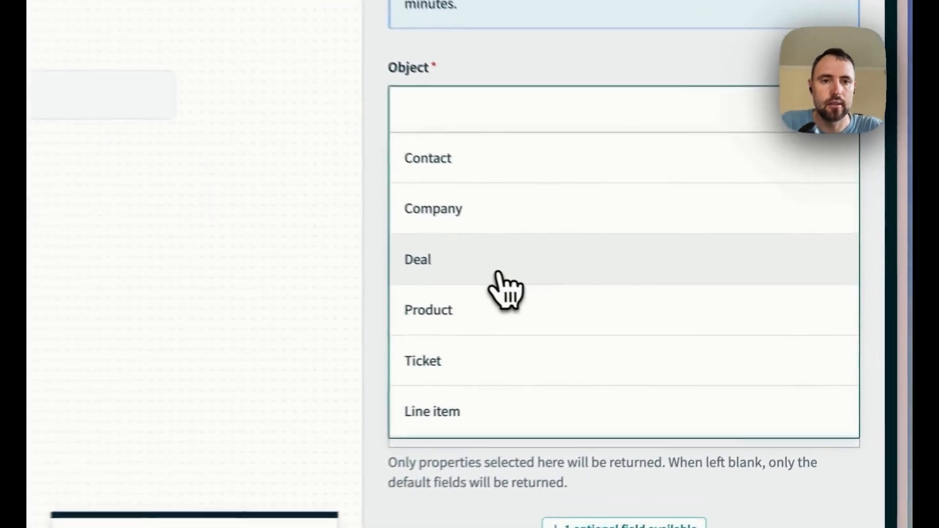
left_click(666, 318)
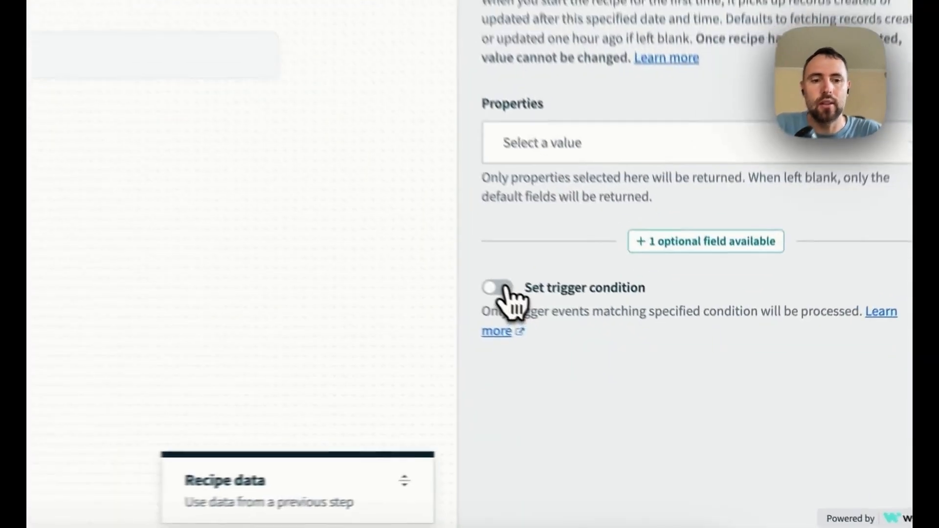
left_click(620, 357)
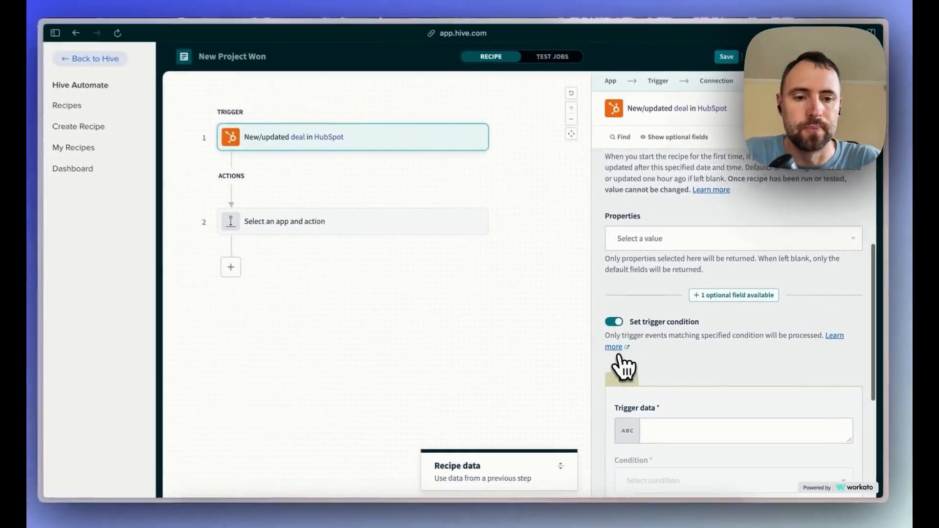
scroll(625, 369, "down", 5)
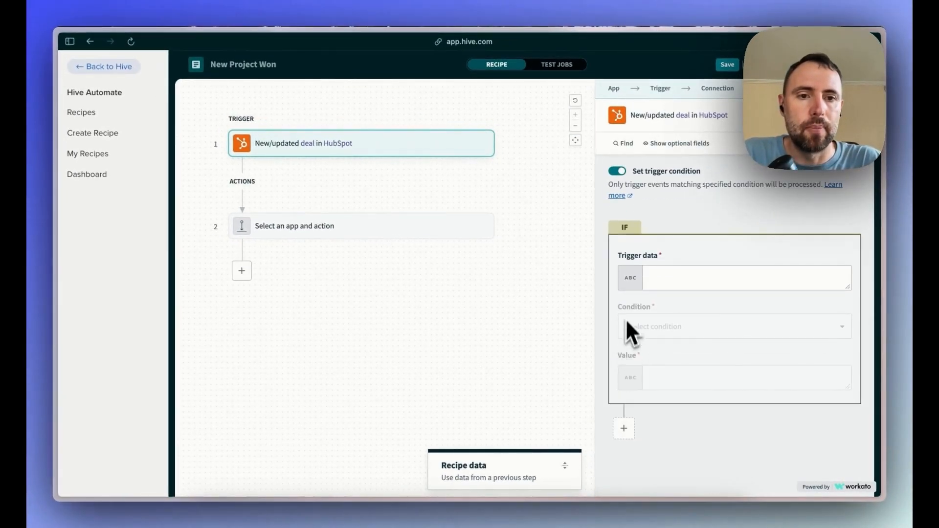
Set the trigger condition so the Deal stage equals closedwon, and save the recipe.
left_click(674, 274)
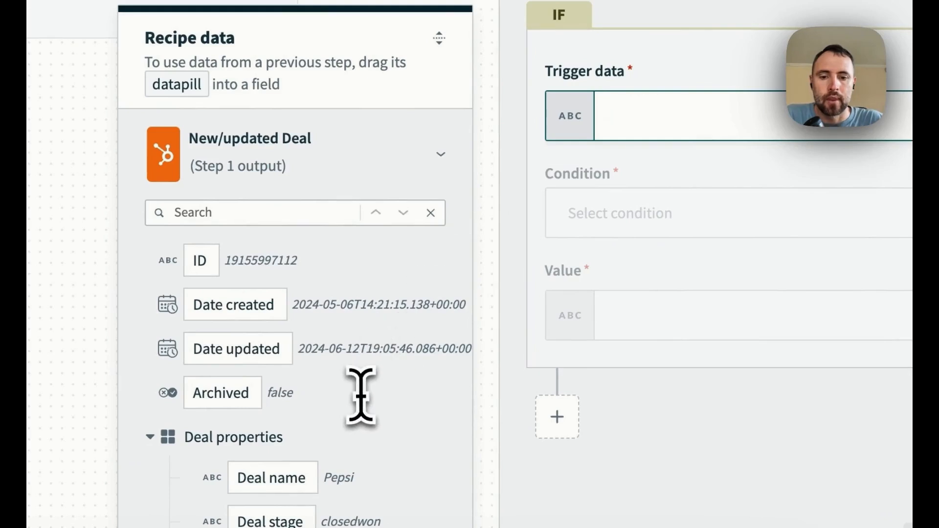
scroll(361, 391, "down", 3)
left_click(295, 426)
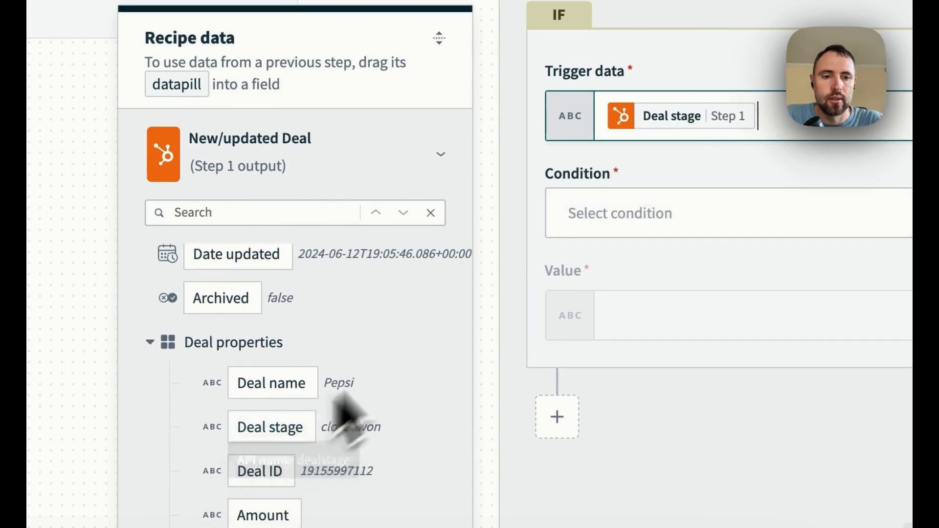
left_click(604, 223)
scroll(601, 279, "down", 6)
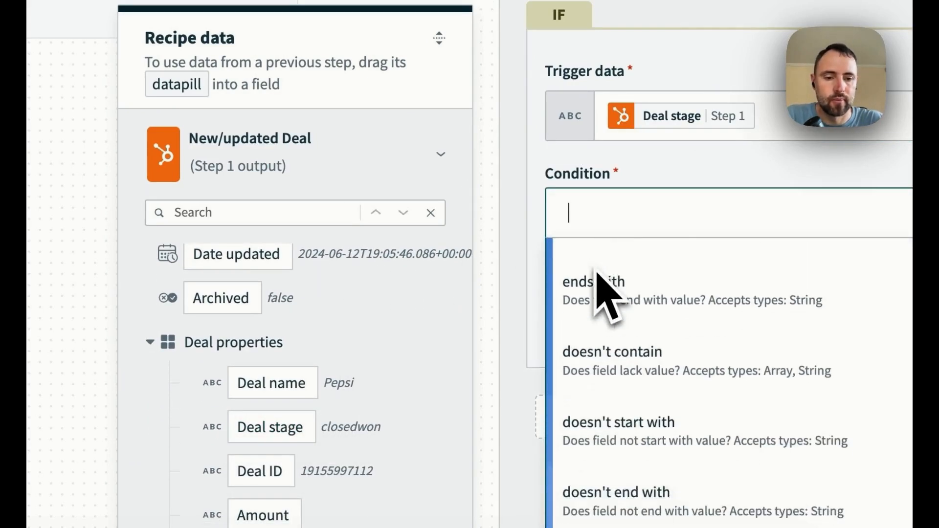
left_click(611, 389)
left_click(622, 355)
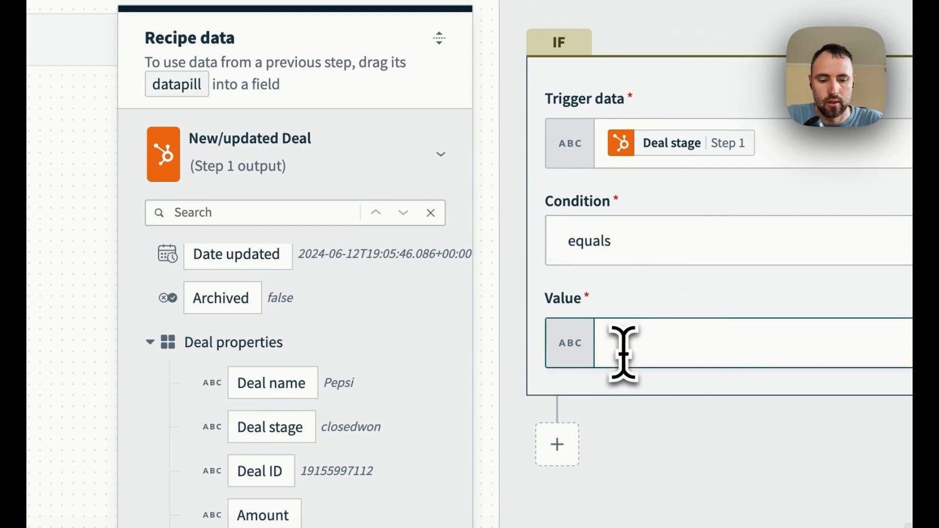
type("closedwon")
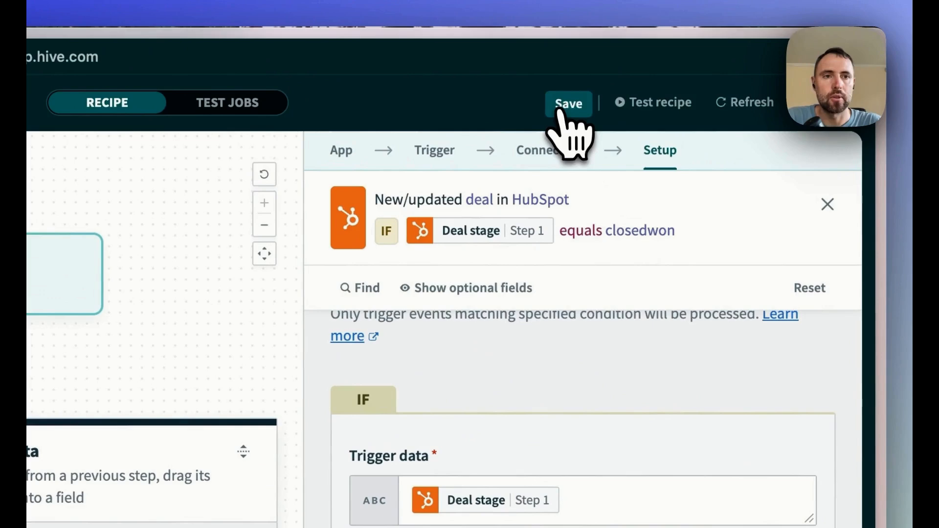
left_click(722, 68)
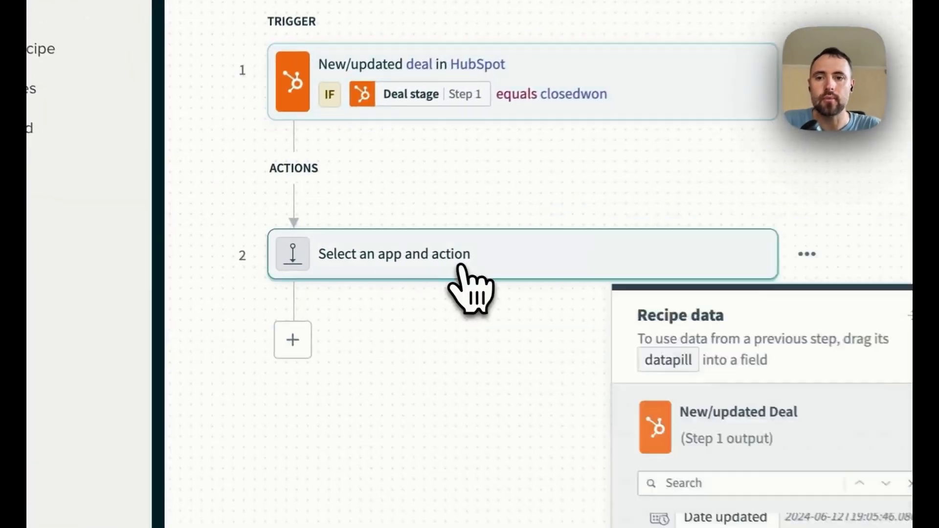
Set the empty action step to Hive's Create record using the My second Hive account connection, with Project as the object.
left_click(329, 246)
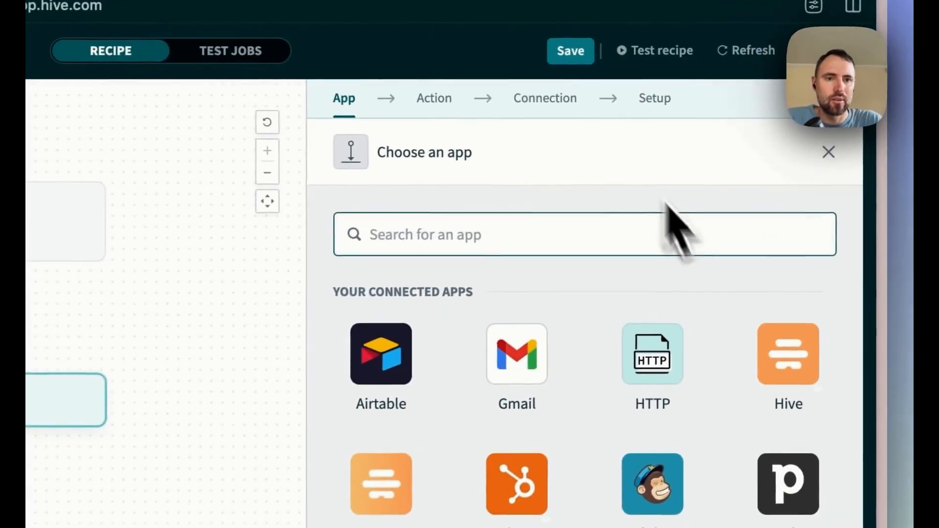
left_click(784, 379)
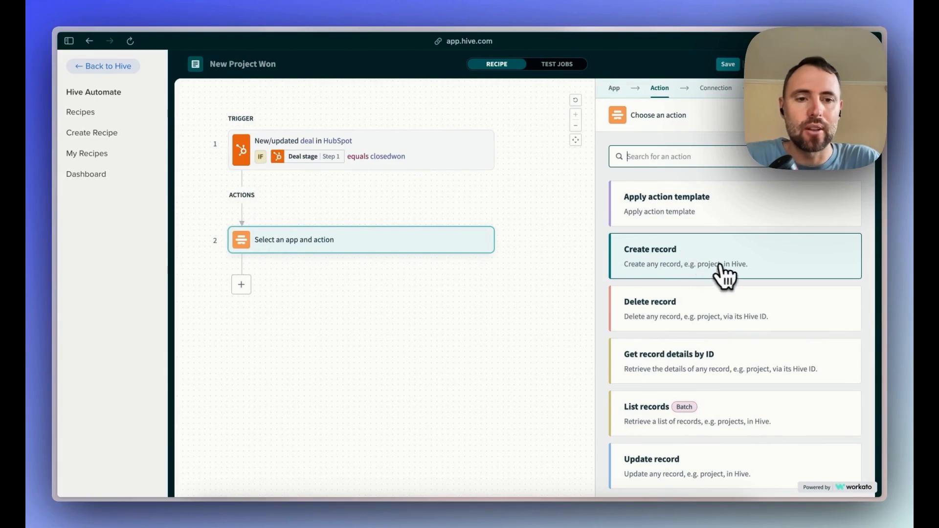
left_click(744, 272)
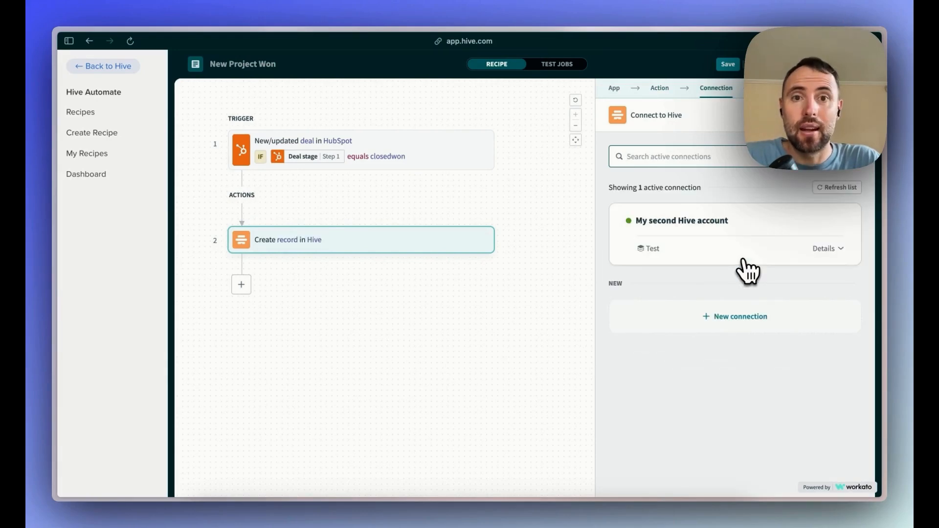
left_click(726, 254)
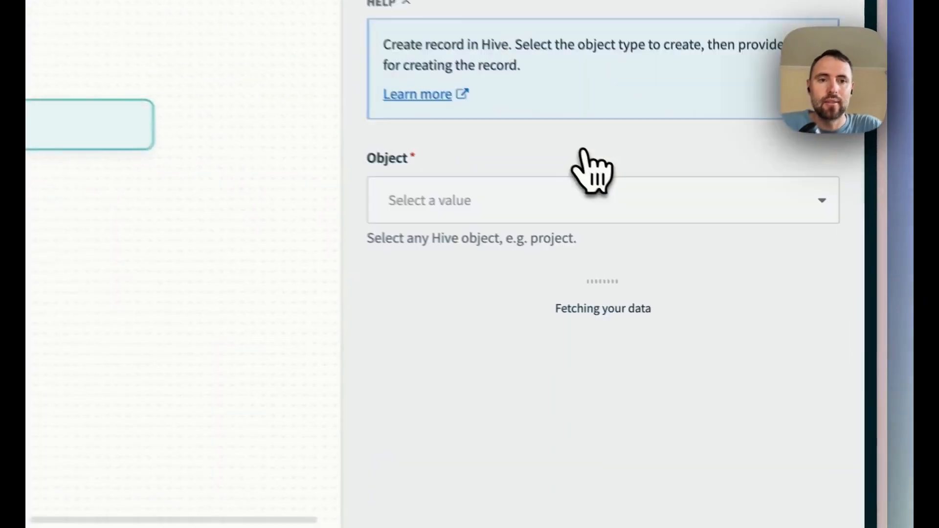
left_click(547, 203)
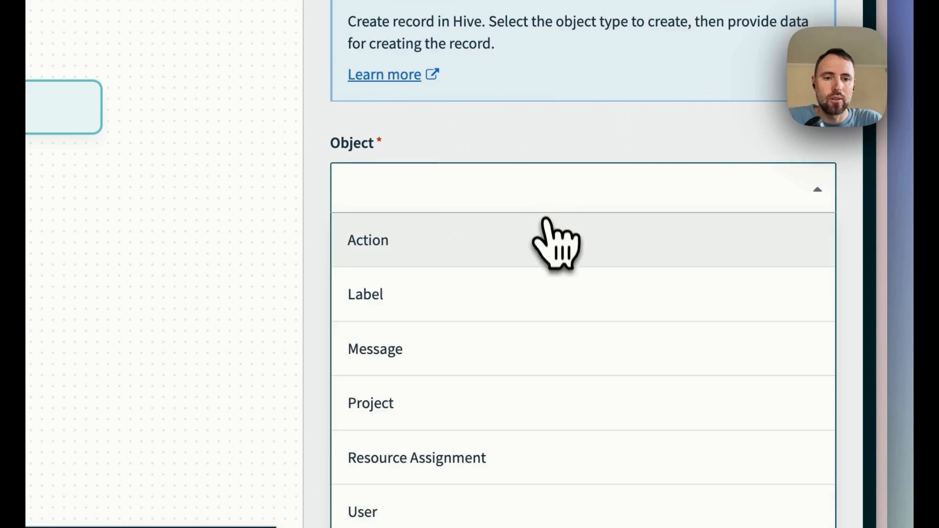
left_click(523, 402)
Fill the new project's name with only the HubSpot Deal name datapill from step 1.
left_click(482, 337)
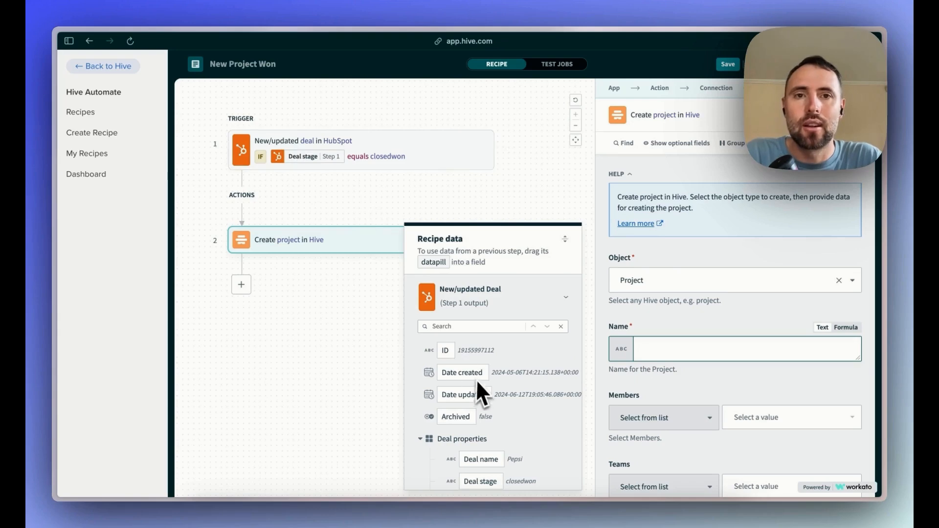
scroll(479, 385, "down", 3)
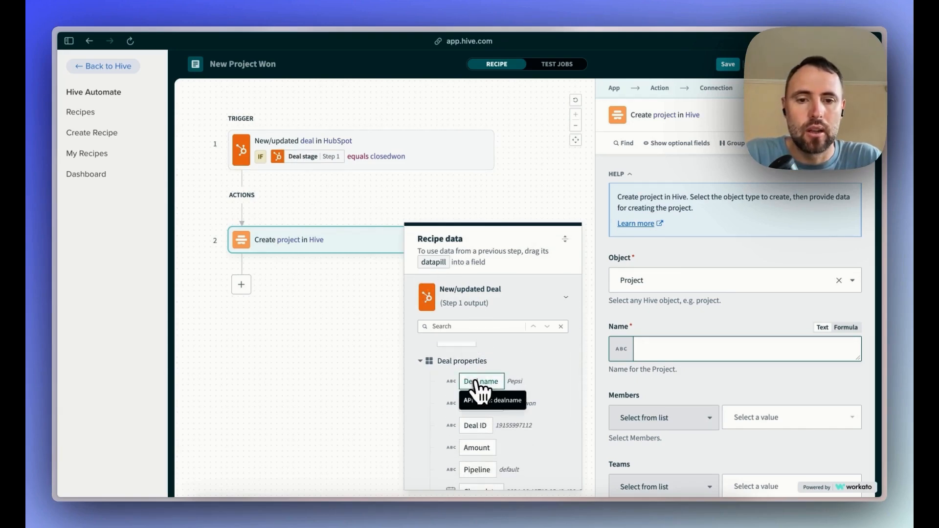
left_click(479, 383)
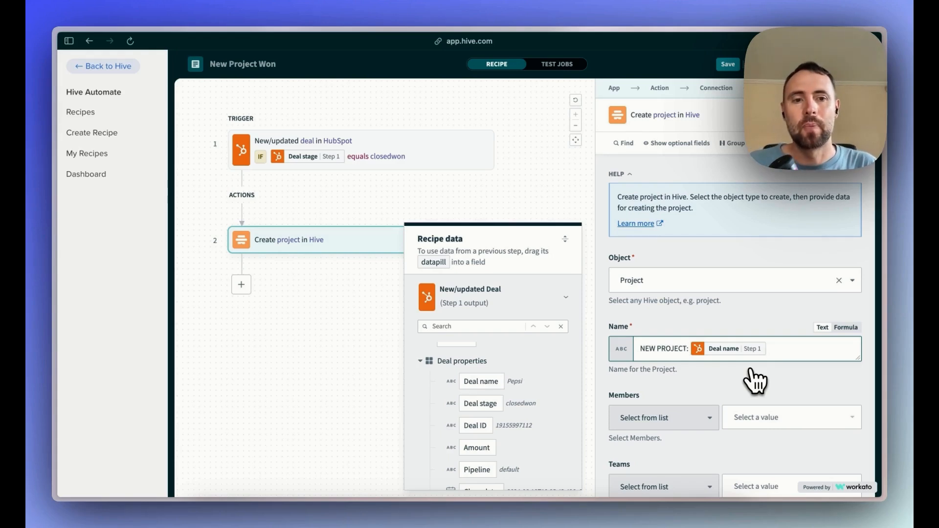
key("super+BackSpace")
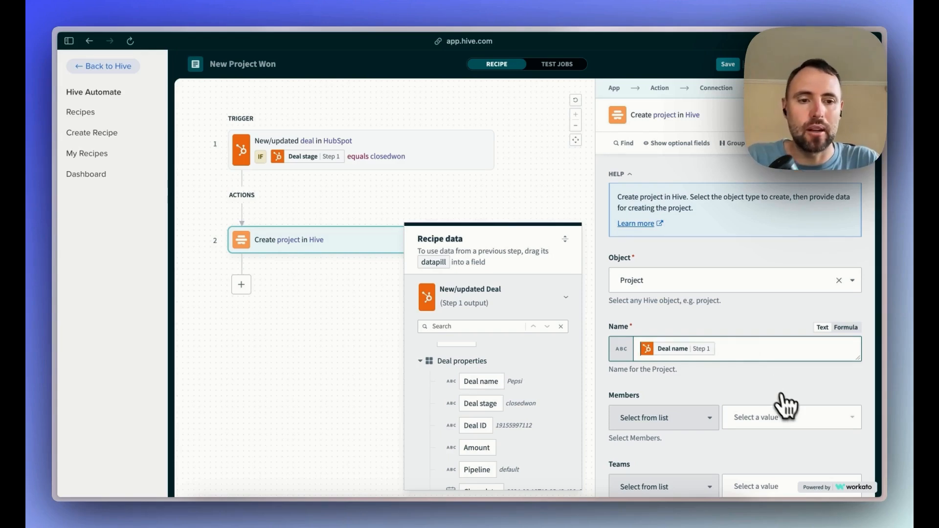
Add the Copy from another Project and Parent project fields, set both to Hive Automate Webinar, and save the recipe.
scroll(788, 410, "down", 5)
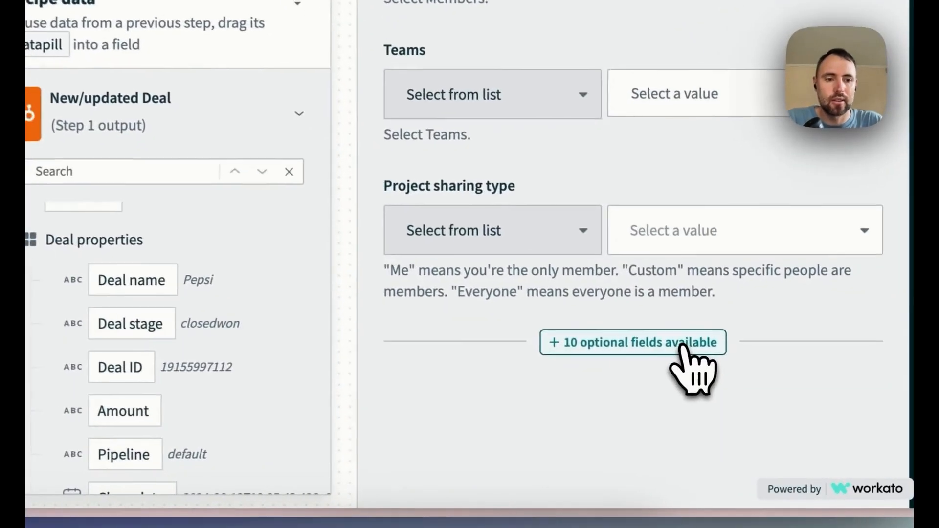
left_click(761, 413)
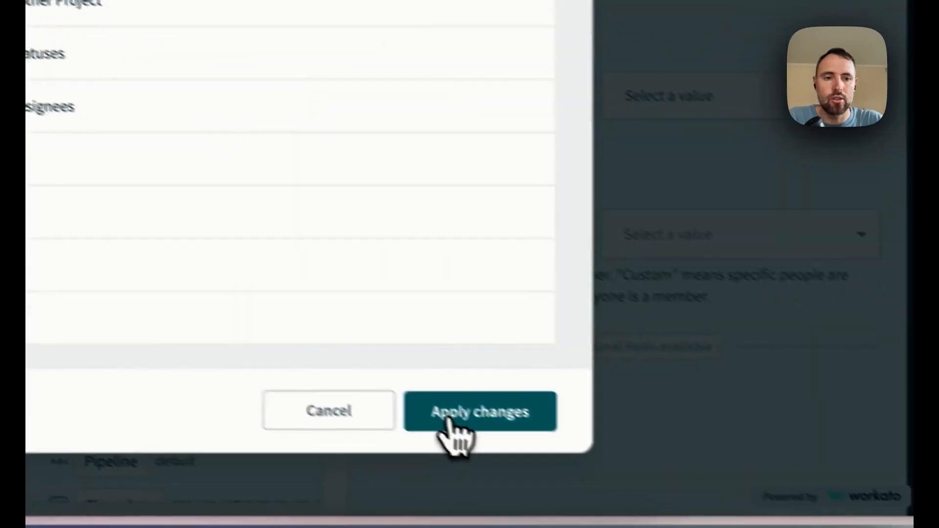
left_click(665, 509)
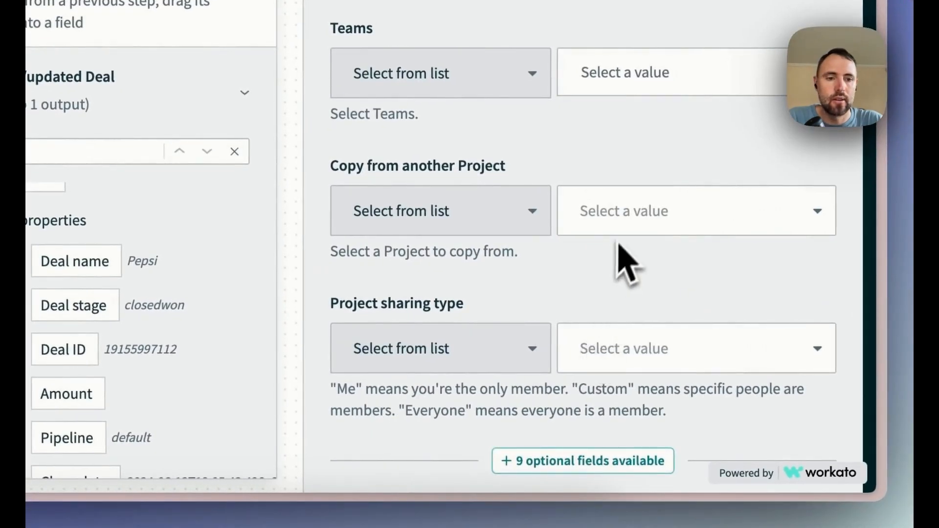
left_click(625, 229)
type("hive")
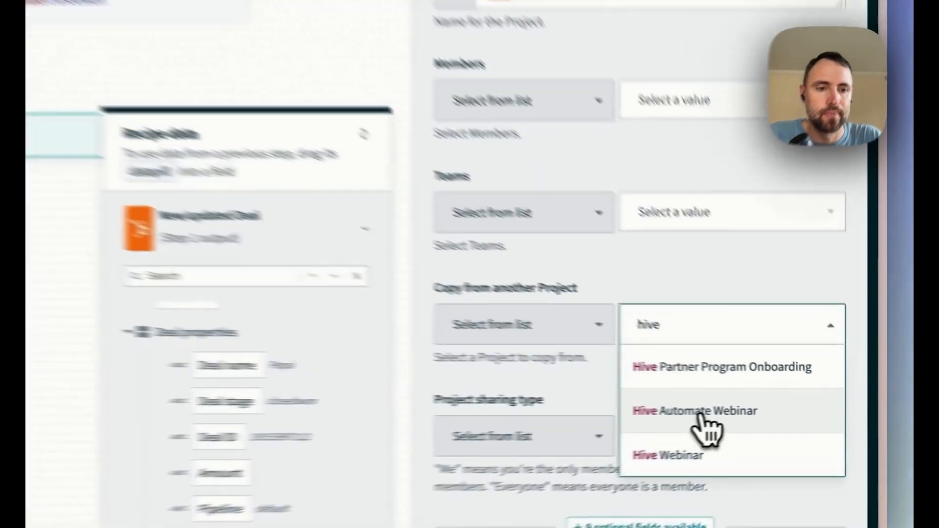
left_click(771, 411)
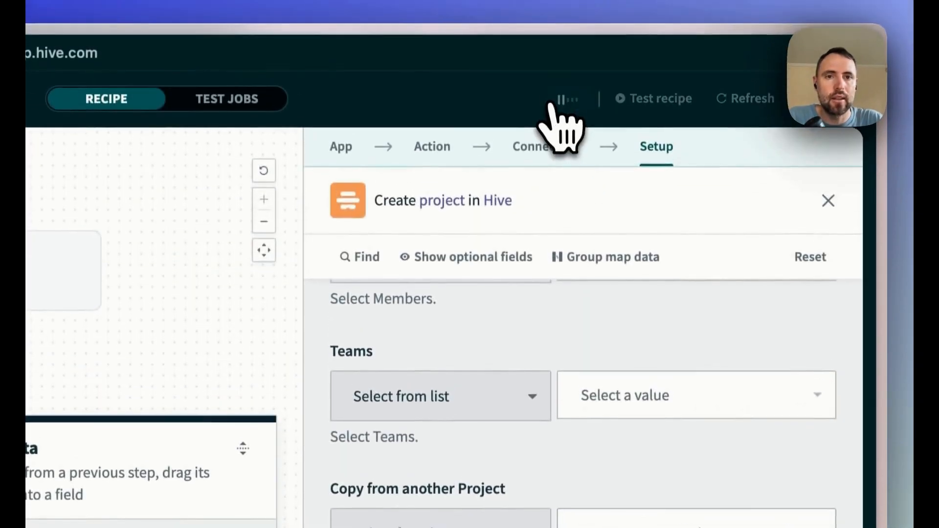
left_click(555, 103)
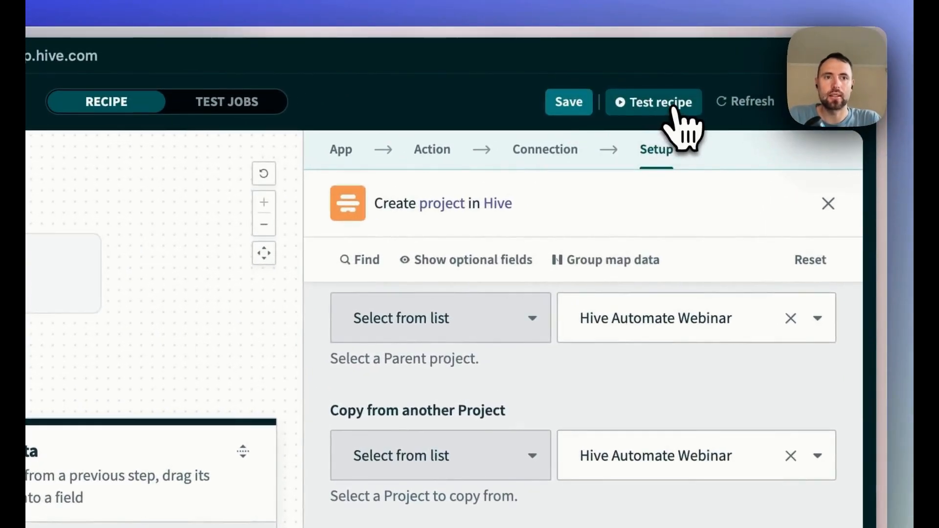
Start a recipe test, switch to HubSpot's deals board and move the Dr Pepper deal to Closed Won.
left_click(675, 105)
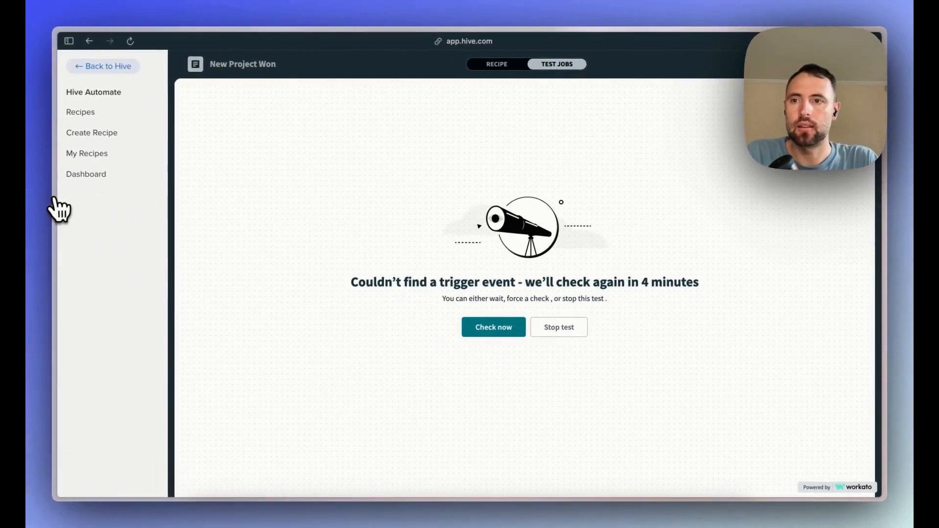
mouse_move(81, 147)
left_click(100, 109)
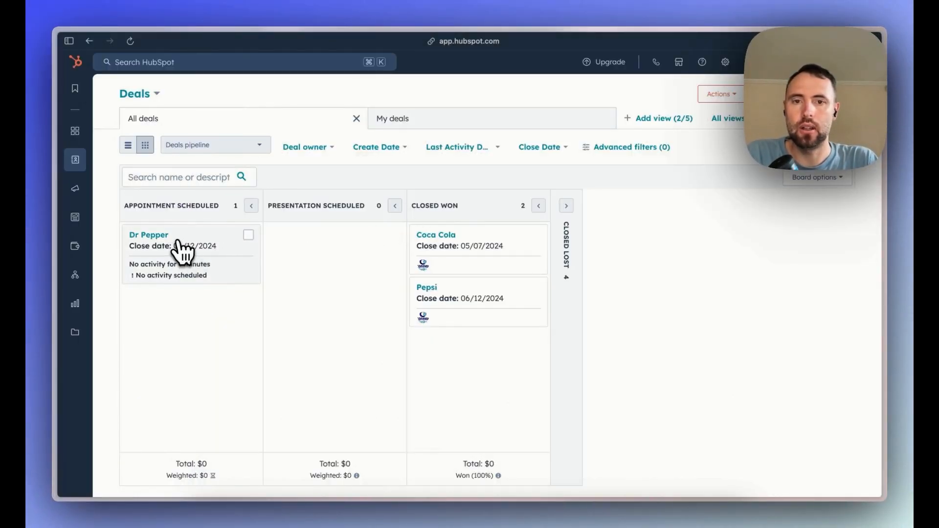
left_click_drag(183, 252, 477, 347)
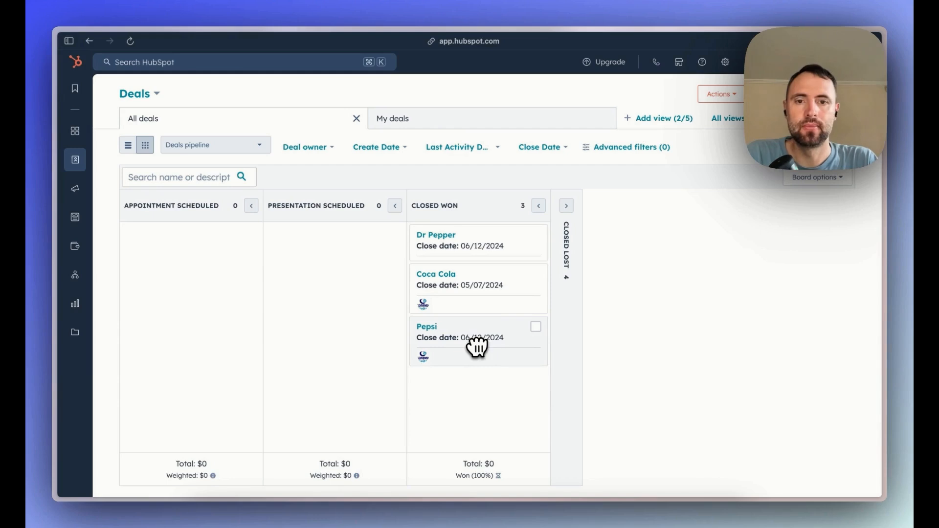
Switch back to Hive Automate and force an immediate check for the test's trigger event.
mouse_move(51, 214)
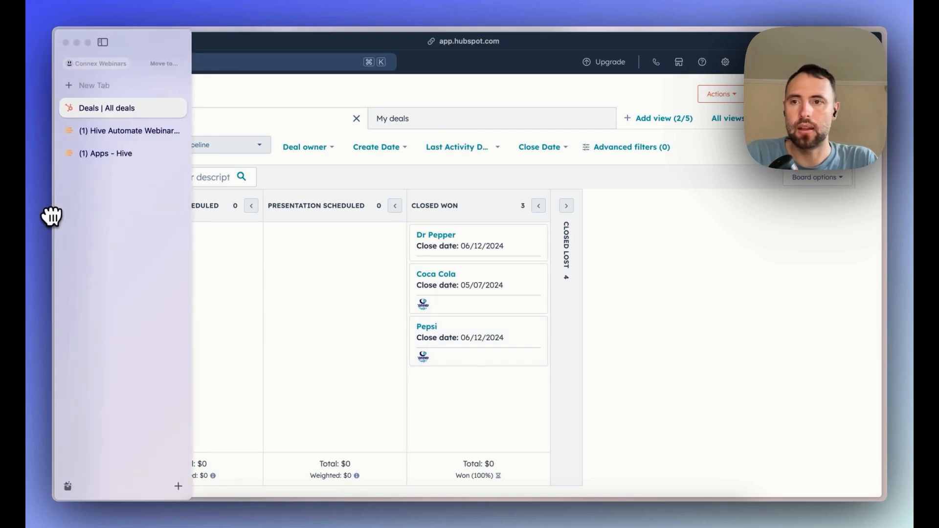
left_click(106, 153)
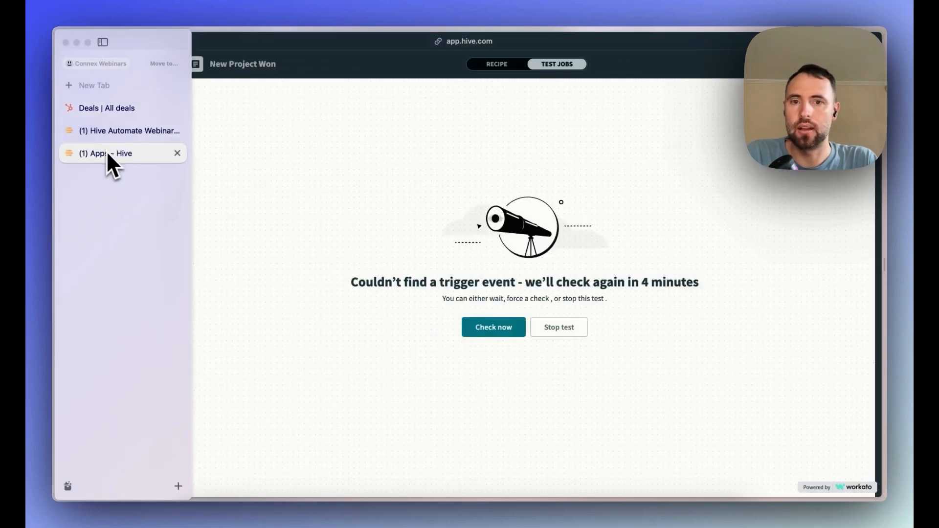
left_click(496, 330)
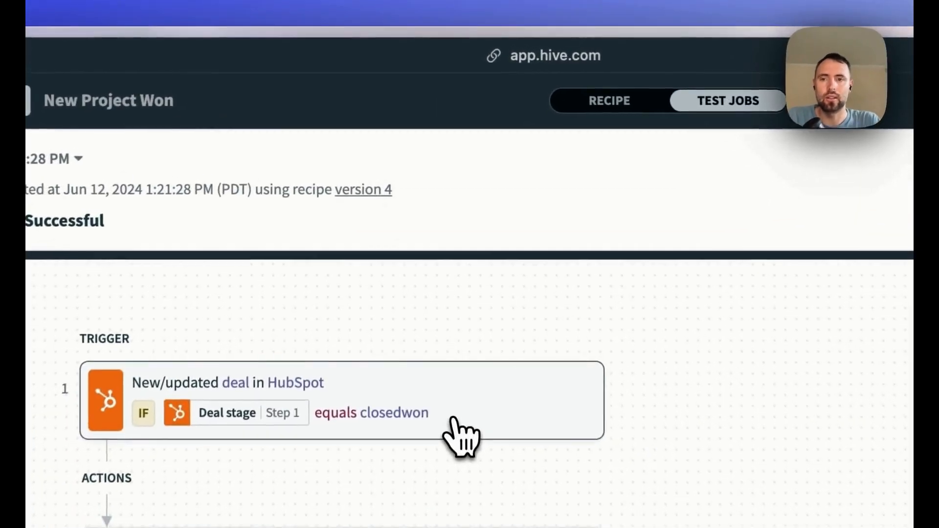
Examine the test job's output for the HubSpot trigger's deal name and stage, and for the Hive project creation step.
left_click(420, 221)
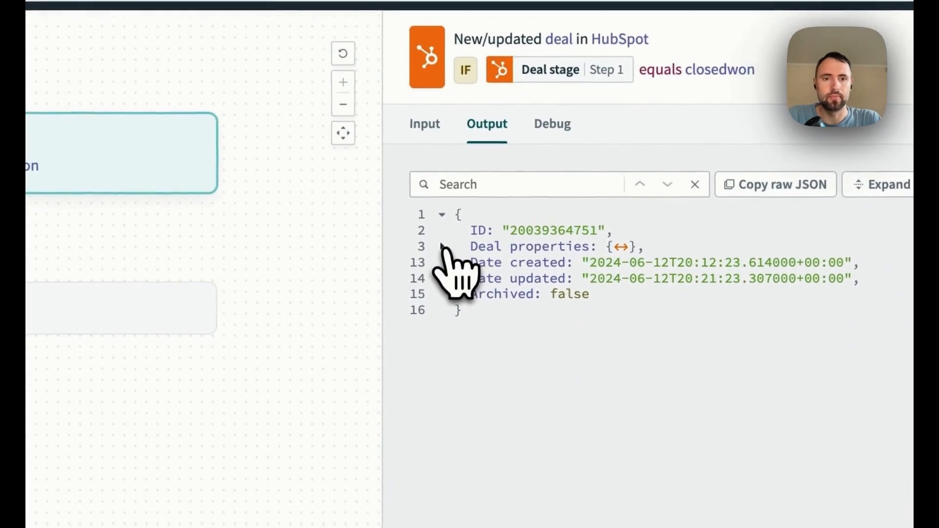
left_click(442, 247)
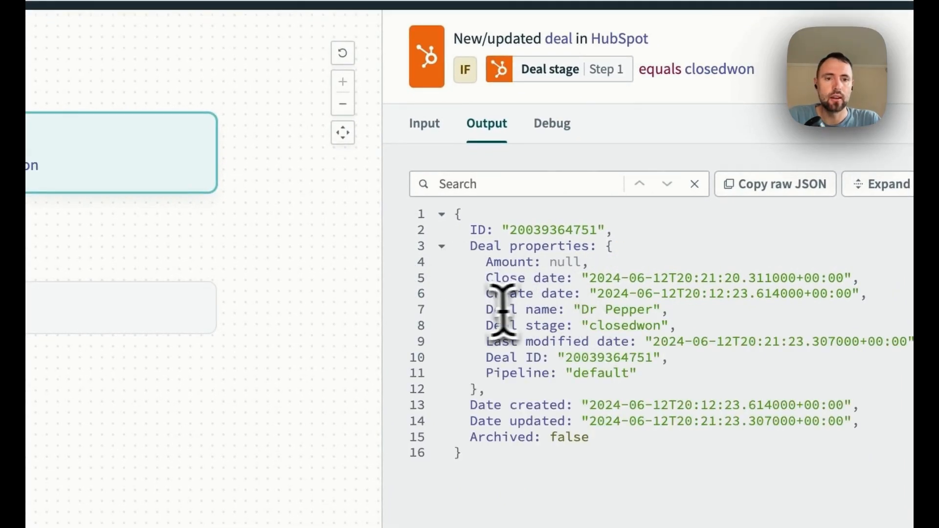
left_click_drag(484, 310, 670, 314)
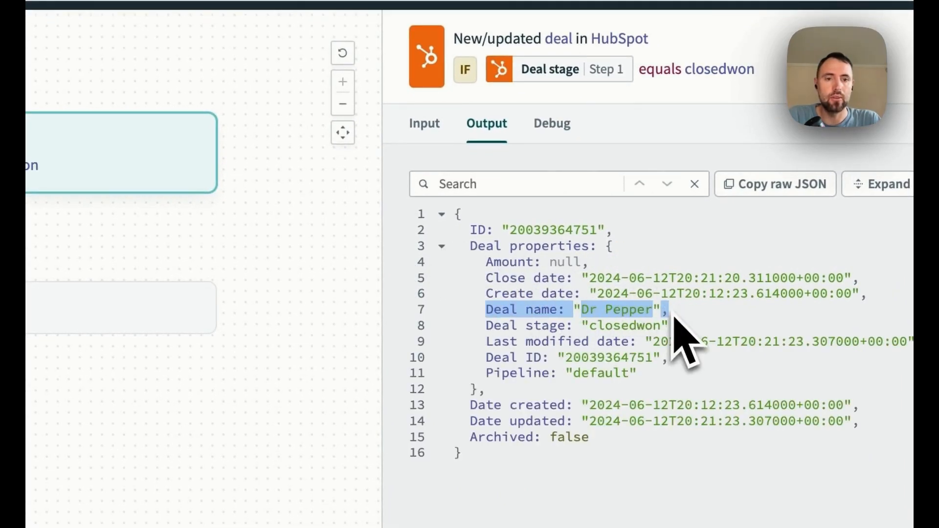
left_click(620, 325)
double_click(622, 325)
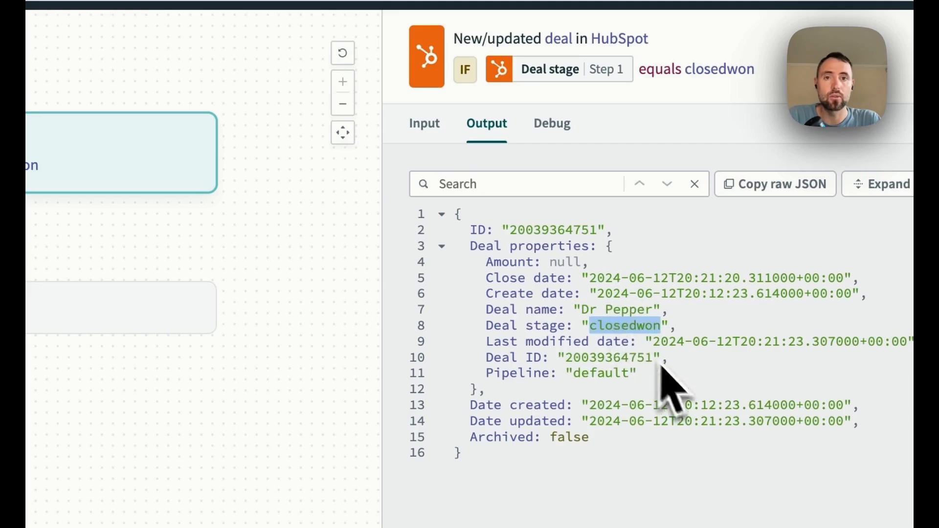
left_click(262, 289)
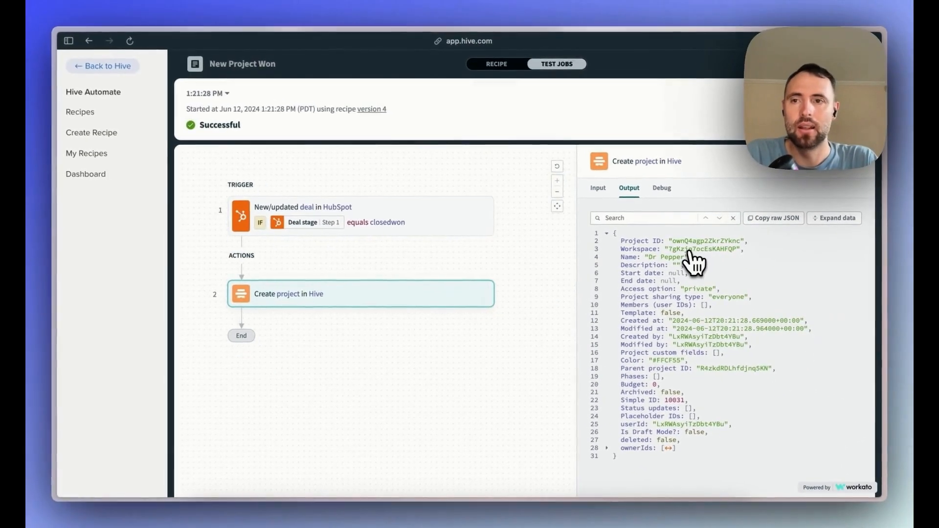
Switch to the Hive Automate Webinar project in Hive and inspect the project created by the test.
mouse_move(58, 237)
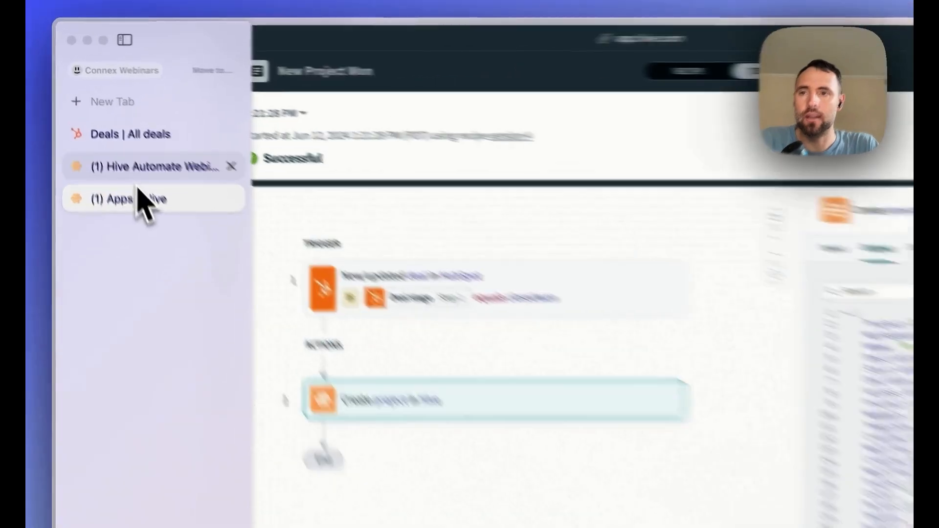
left_click(122, 137)
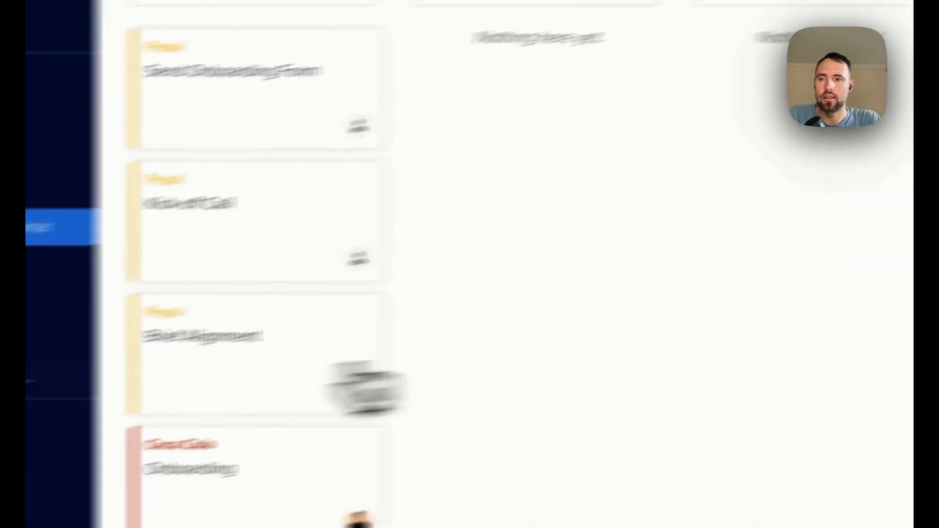
left_click(215, 269)
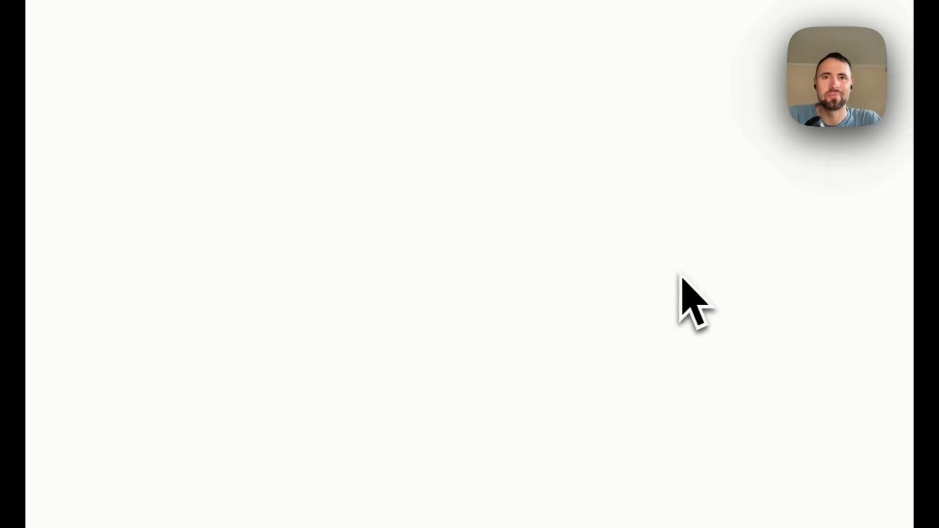
Switch back to Hive Automate and start the New Project Won recipe.
mouse_move(58, 191)
left_click(126, 152)
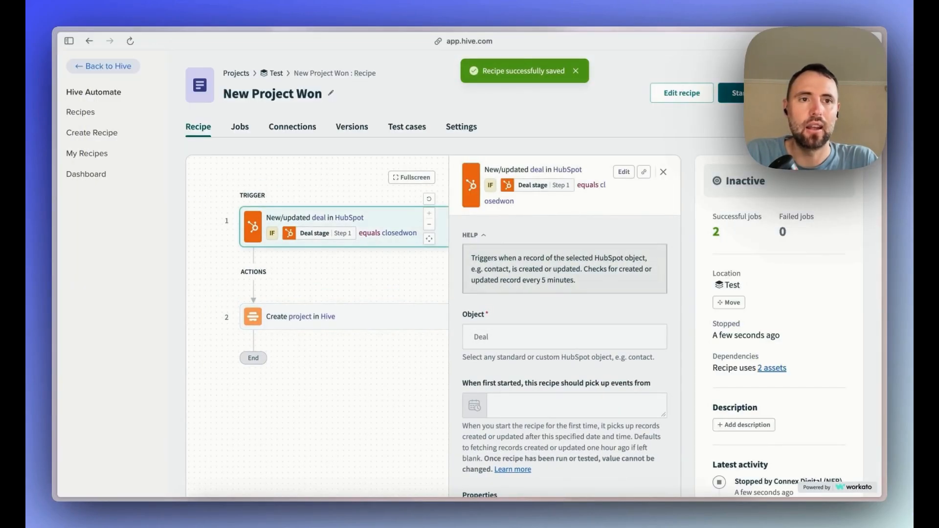
left_click(742, 109)
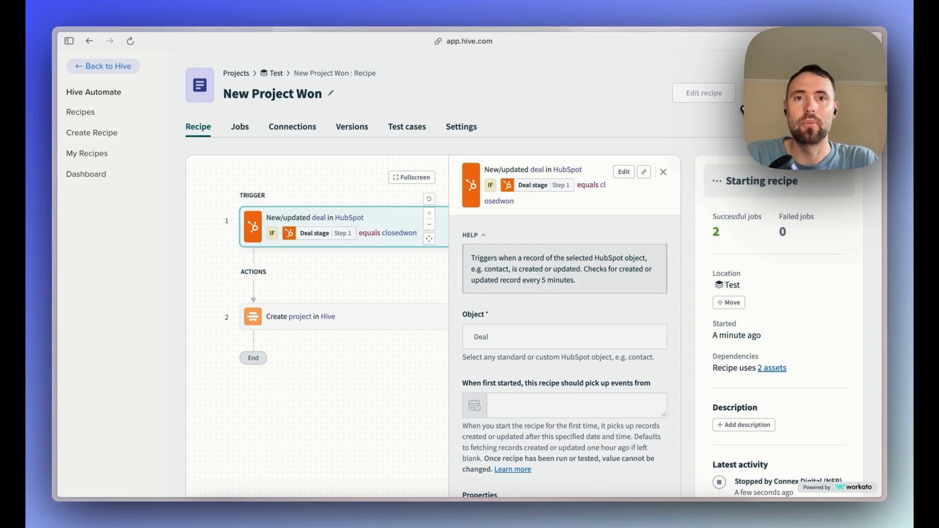